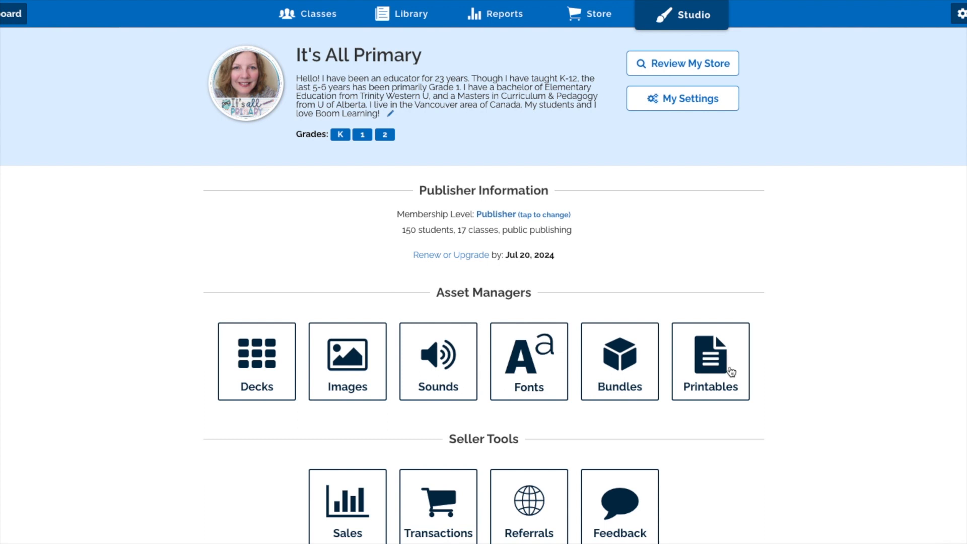
# Open the deck manager in the studio
pyautogui.click(255, 359)
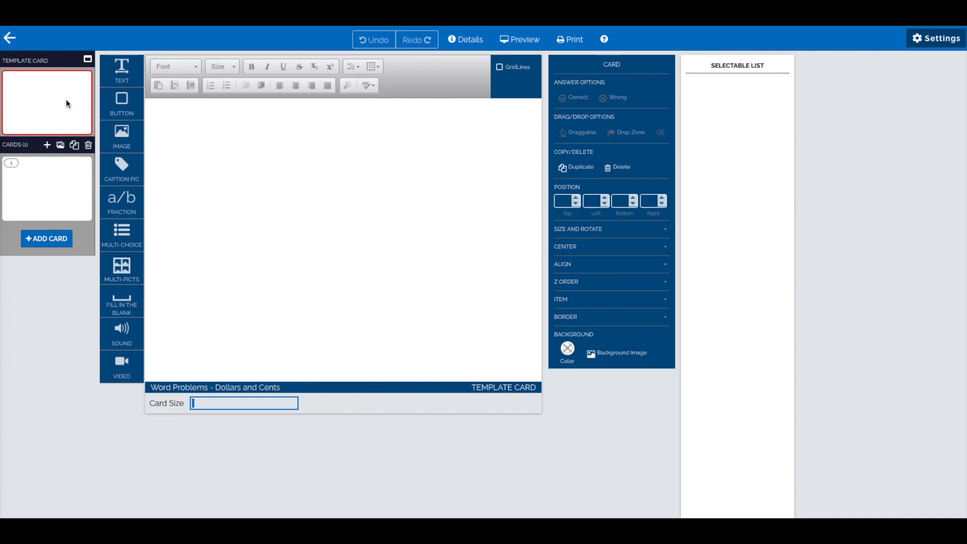
# Add an image to the template card using the sun-and-fields farm picture from the Backgrounds Fall folder
pyautogui.moveTo(121, 139); pyautogui.dragTo(312, 173)
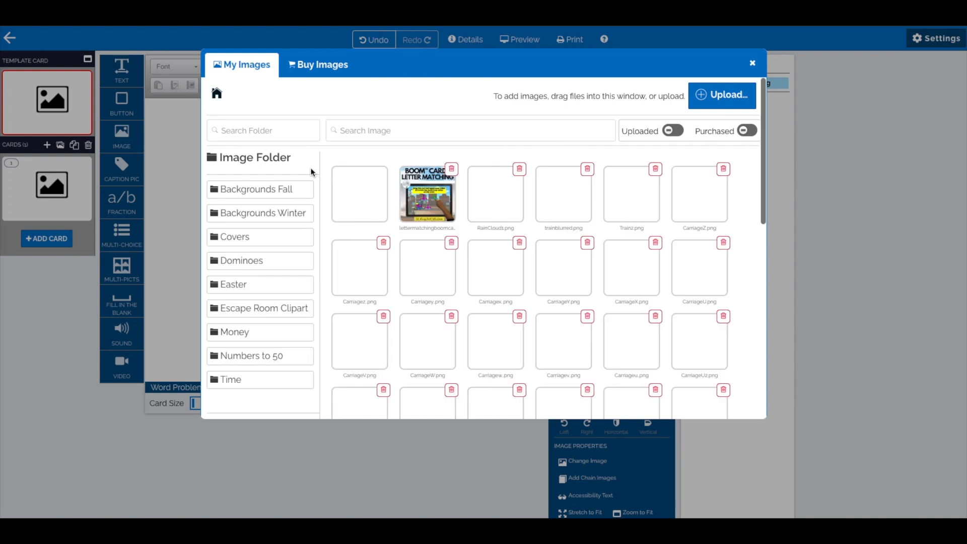
pyautogui.scroll(-5, 403, 292)
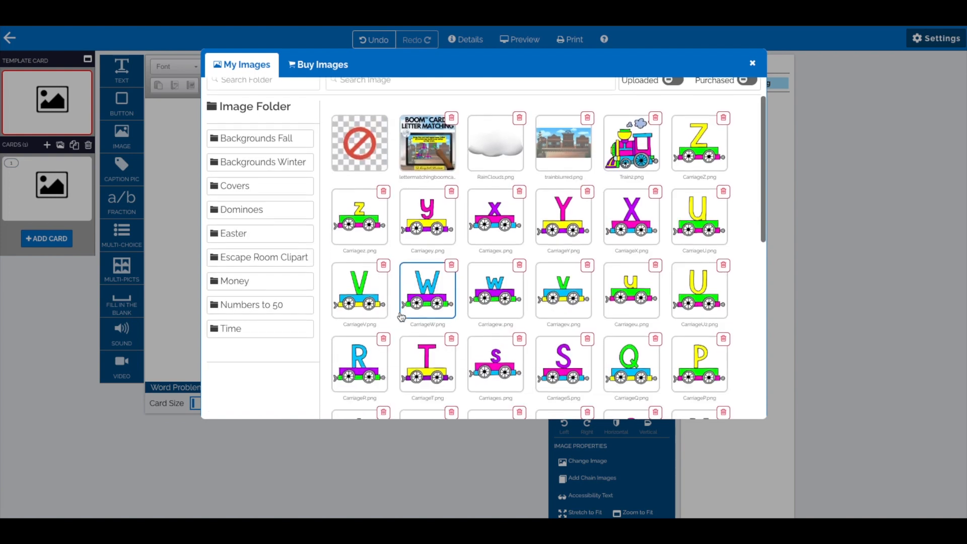
pyautogui.scroll(-4, 401, 316)
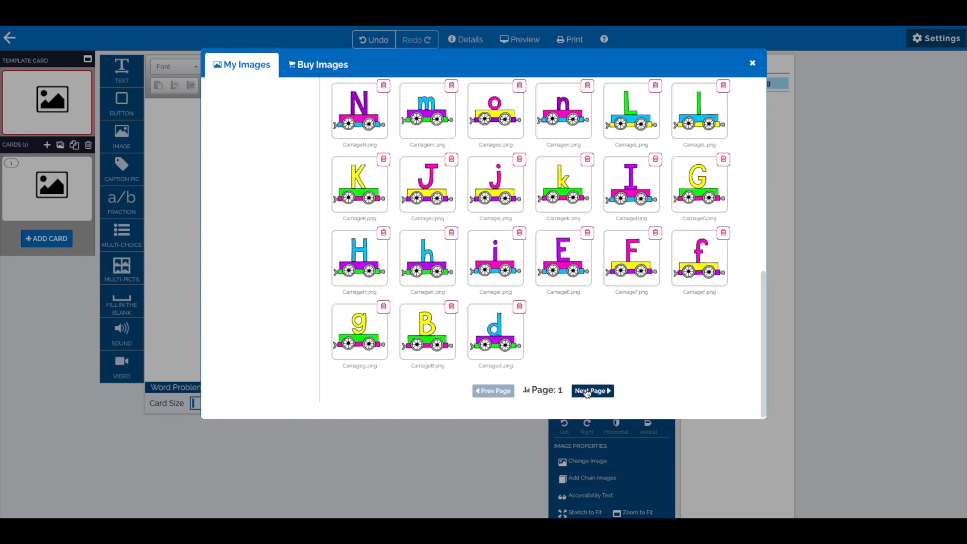
pyautogui.scroll(10, 456, 308)
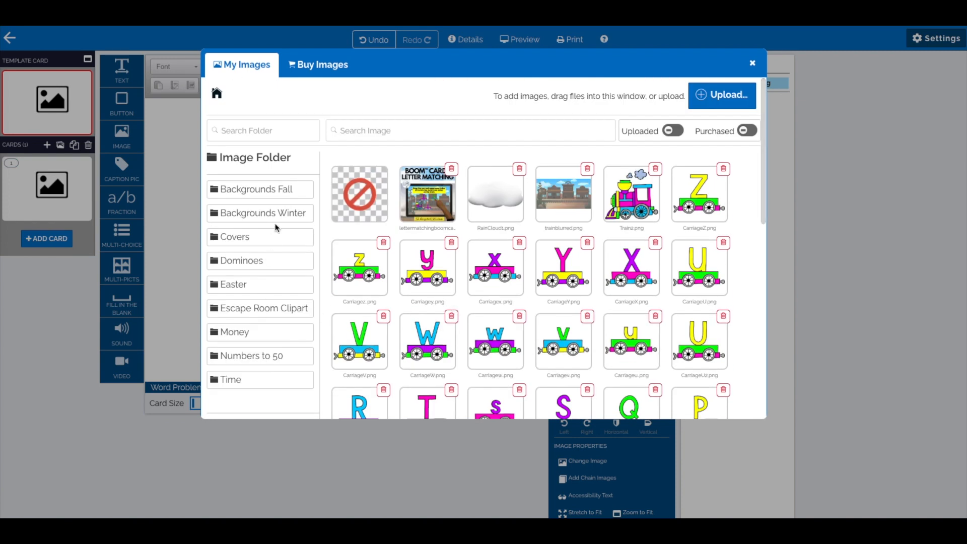
pyautogui.click(262, 194)
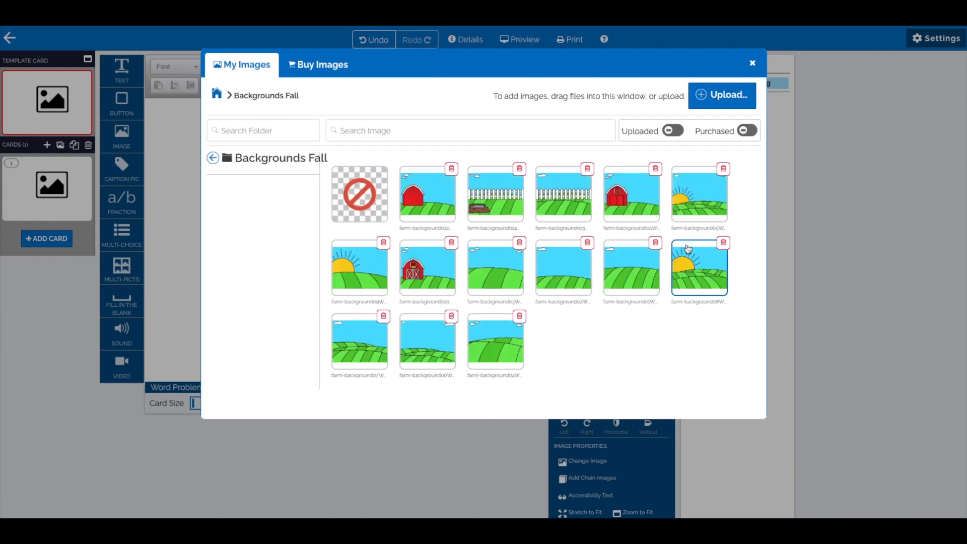
pyautogui.click(691, 268)
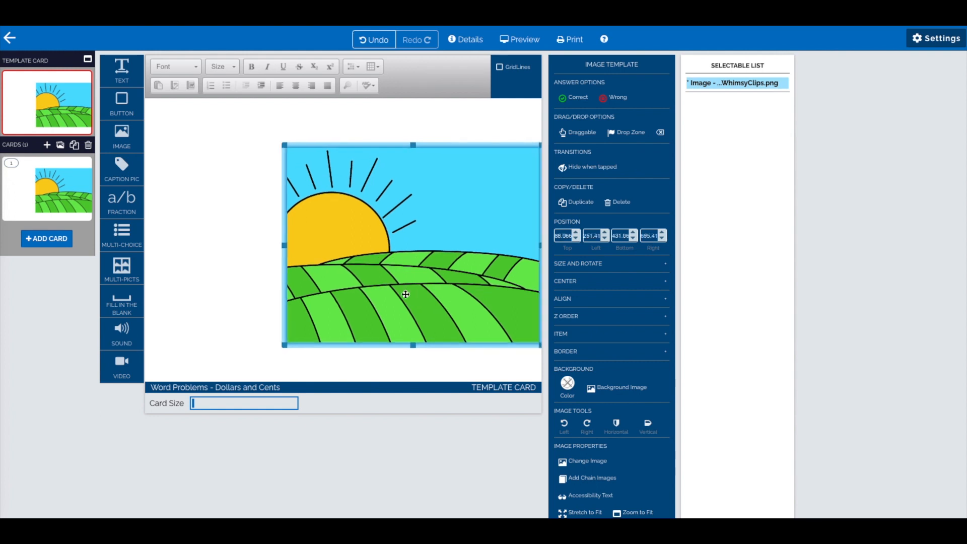
# Enlarge the farm image and position it so it fills the template card
pyautogui.moveTo(424, 295); pyautogui.dragTo(312, 289)
pyautogui.moveTo(312, 289); pyautogui.dragTo(310, 289)
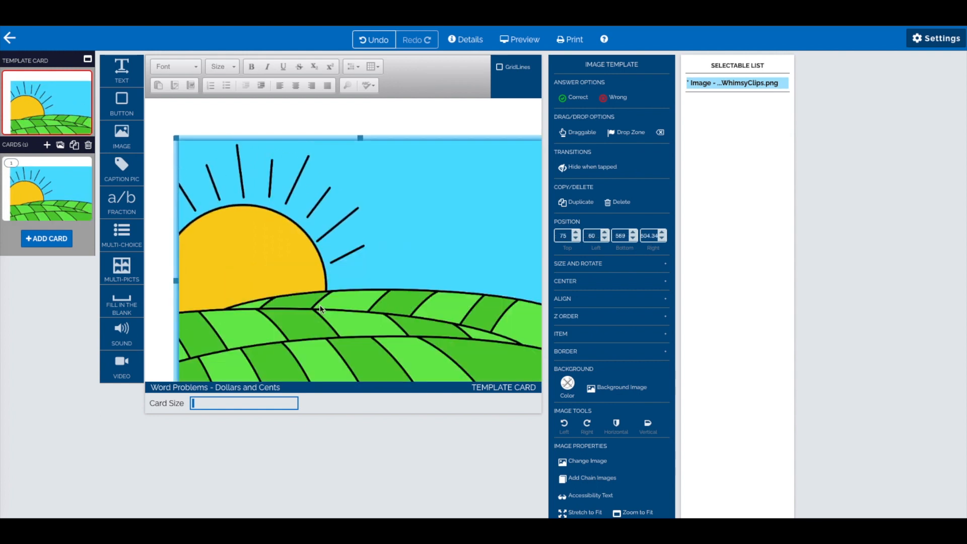
pyautogui.moveTo(333, 326); pyautogui.dragTo(303, 286)
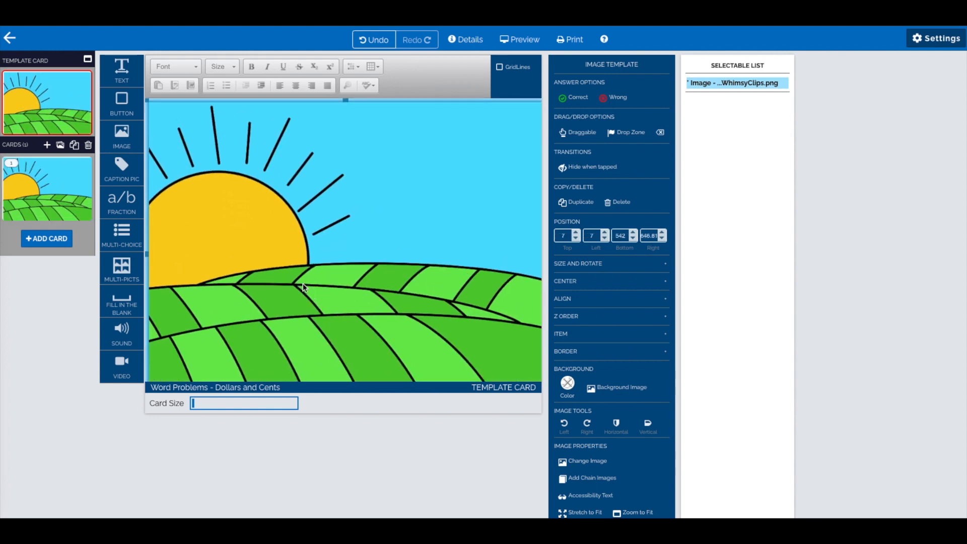
pyautogui.moveTo(311, 289); pyautogui.dragTo(309, 283)
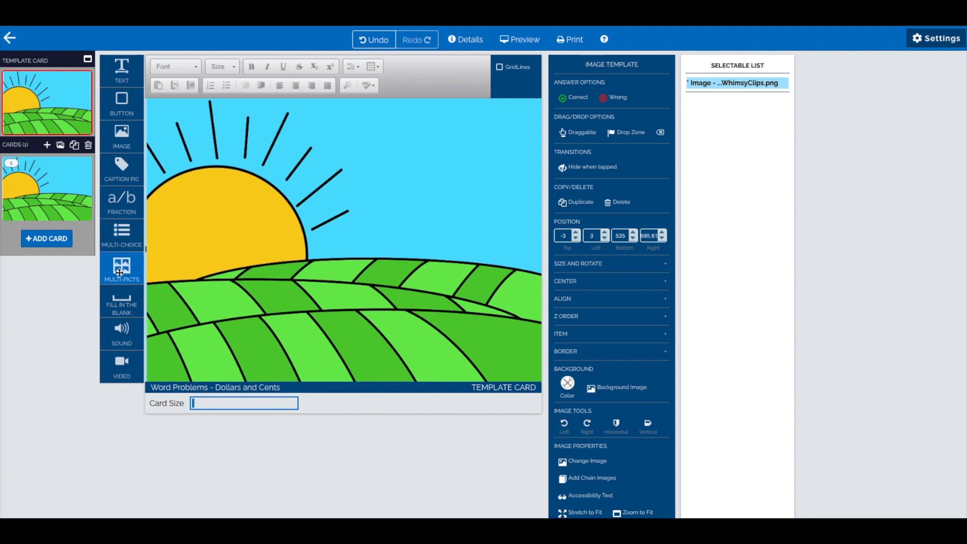
# Delete the placed farm image and set the sun-and-fields picture as the template card's background image
pyautogui.click(616, 203)
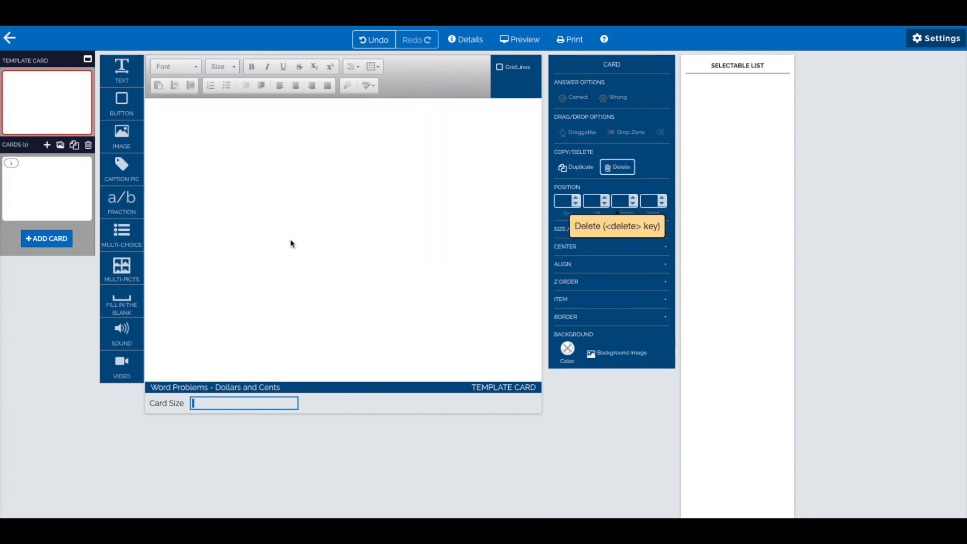
pyautogui.click(624, 356)
pyautogui.click(700, 261)
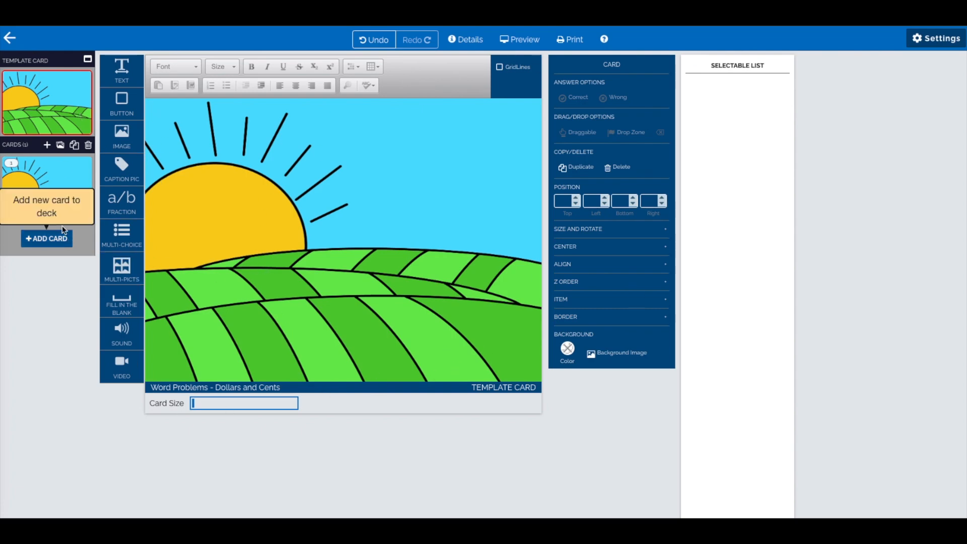
# Add cards 2, 3 and 4 to the deck by cloning and adding, and look through the cards already made
pyautogui.click(74, 146)
pyautogui.click(74, 146)
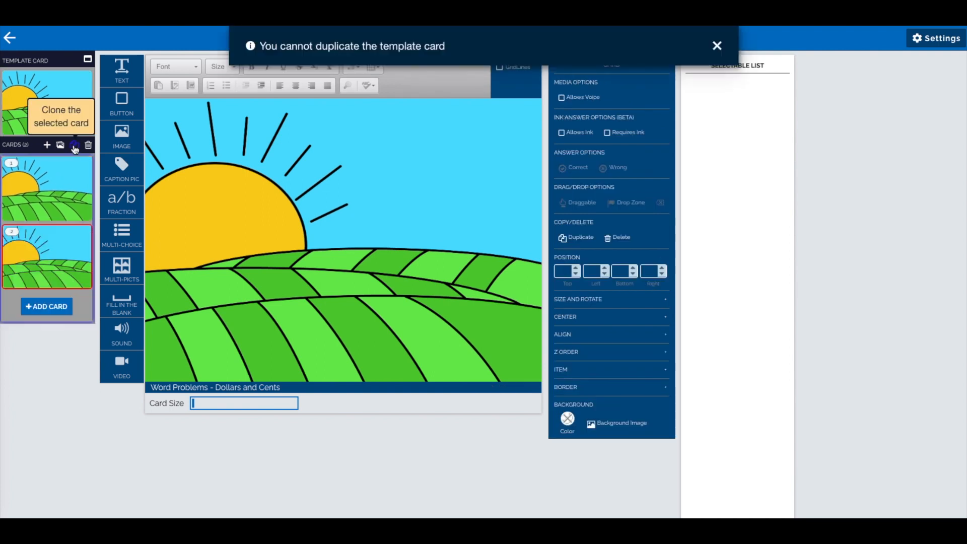
pyautogui.click(74, 146)
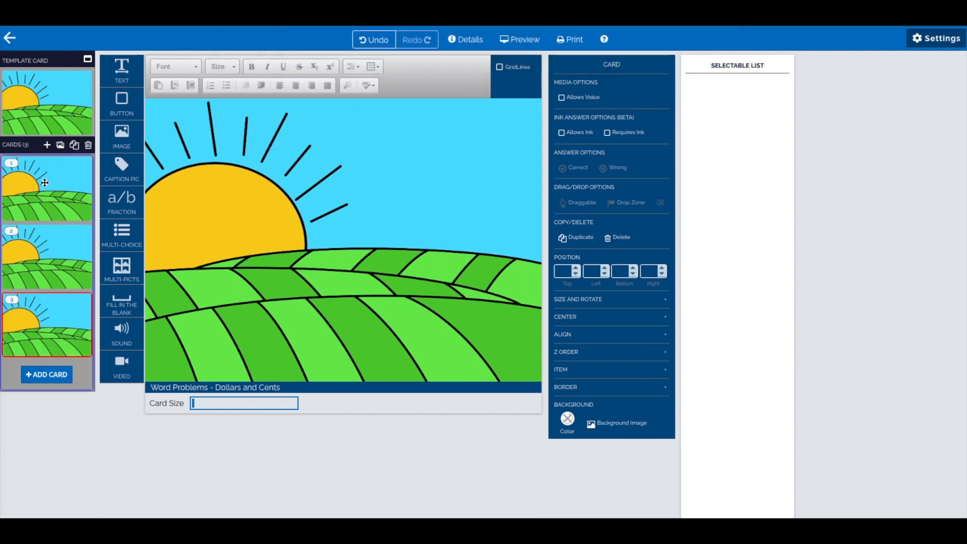
pyautogui.click(40, 191)
pyautogui.click(36, 254)
pyautogui.click(37, 325)
pyautogui.click(39, 375)
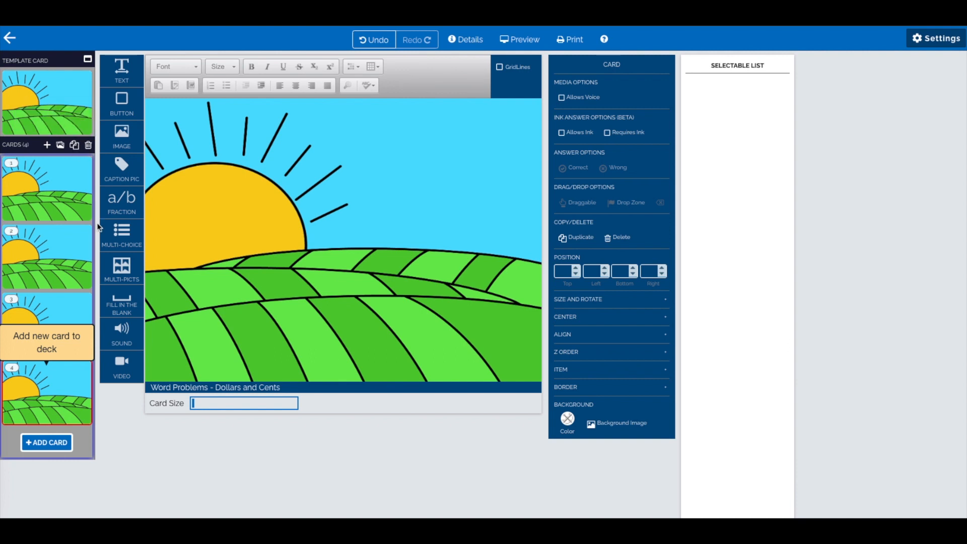
# Return to the template card and open its background image selection
pyautogui.click(58, 107)
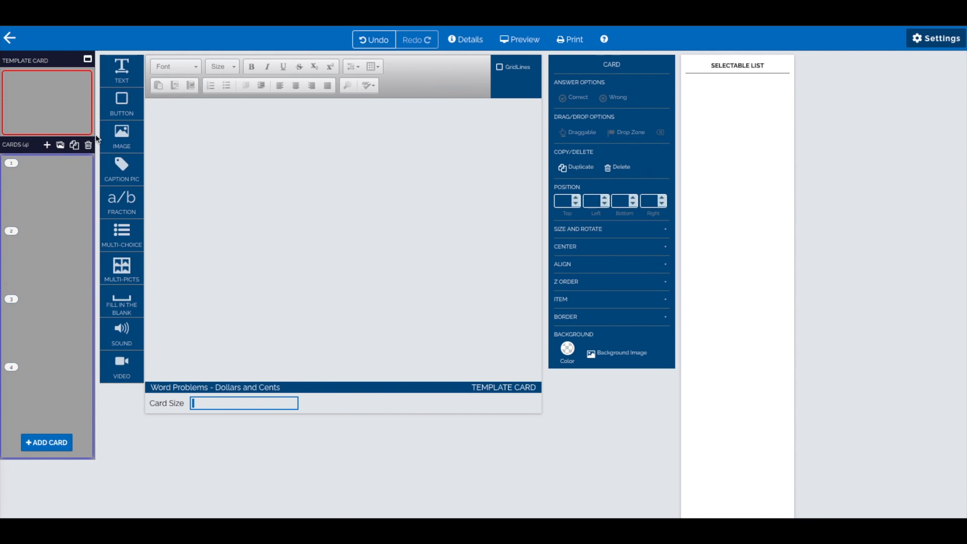
pyautogui.click(607, 353)
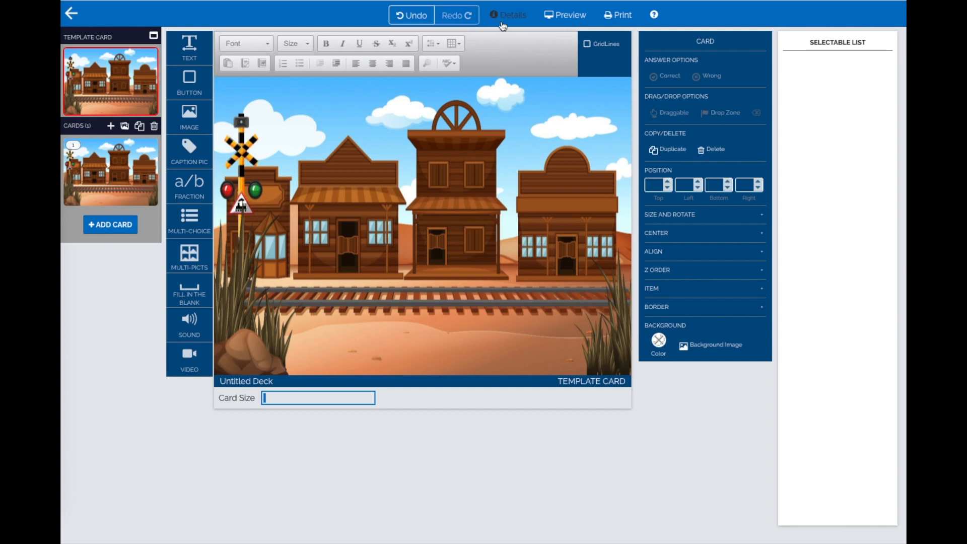
# Open the deck details and enter "Fonts:" and "Cliparts:" on separate lines in the acknowledgements
pyautogui.click(507, 19)
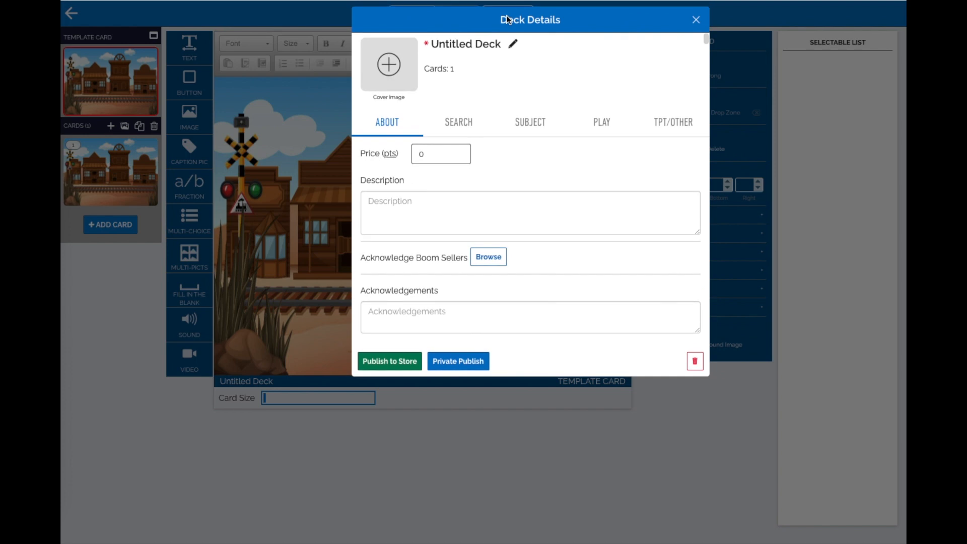
pyautogui.click(459, 311)
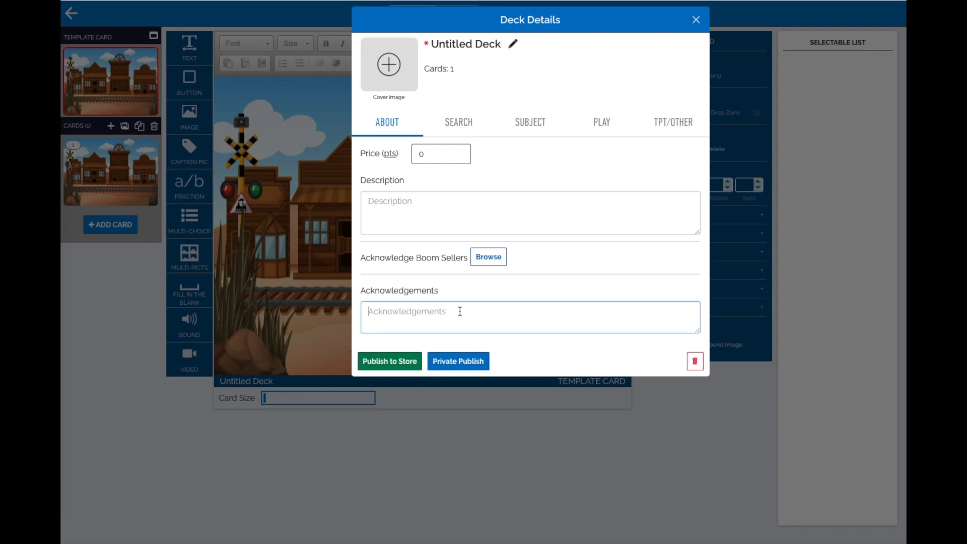
pyautogui.write('Fonts:')
pyautogui.press('Return')
pyautogui.write('Cliparts:')
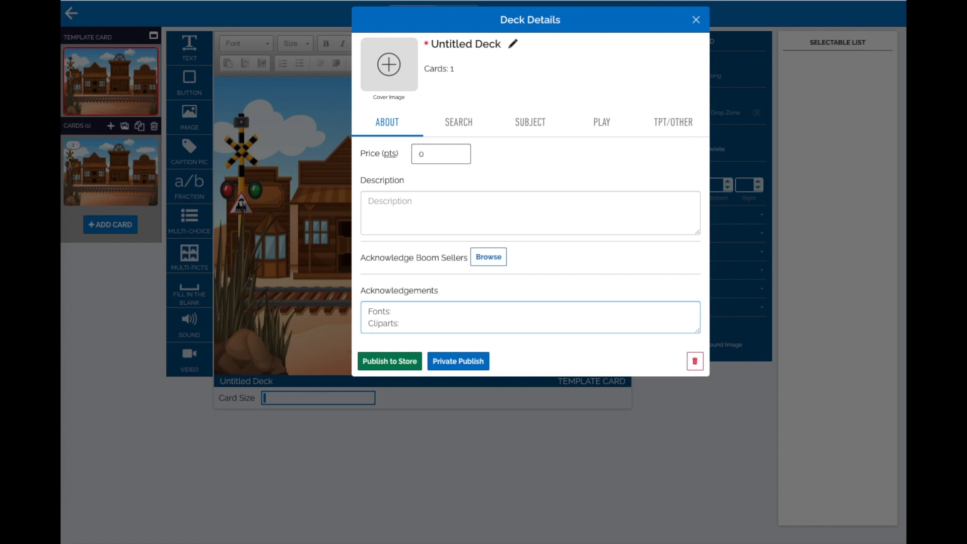
# Add the Freepik HTML attribution link for the image by brgfx to the acknowledgements and close the deck details
pyautogui.write('<a href="https://www.freepik.com/free-vector/nature-scene-landscape-template_5045797.htm#query=train%20station%20cartoon&position=5&from_view=search&track=ais">Image by brgfx</a> on Freepik')
pyautogui.press('Return')
pyautogui.scroll(2, 503, 318)
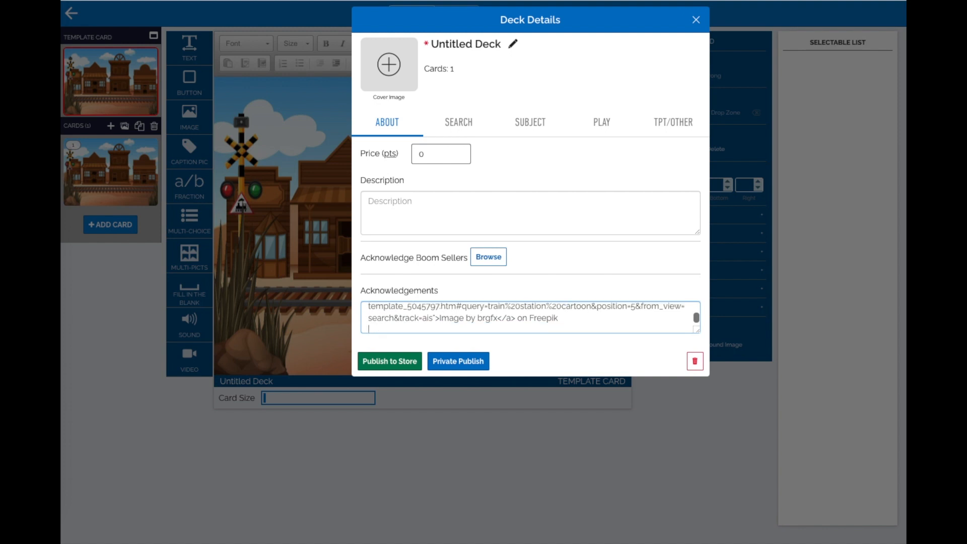
pyautogui.scroll(-2, 500, 333)
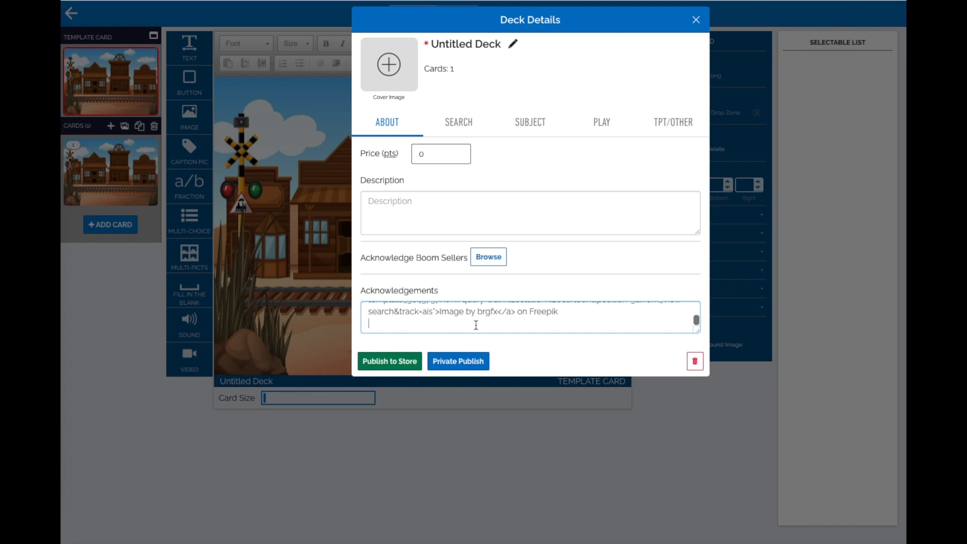
pyautogui.click(696, 21)
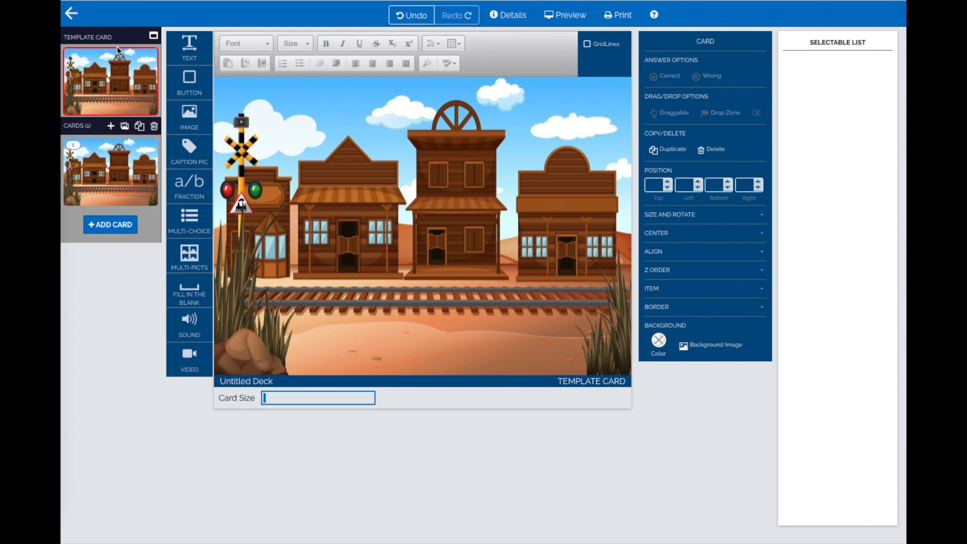
# Add a second card, place an image placeholder on card 1 and start an image upload
pyautogui.click(110, 224)
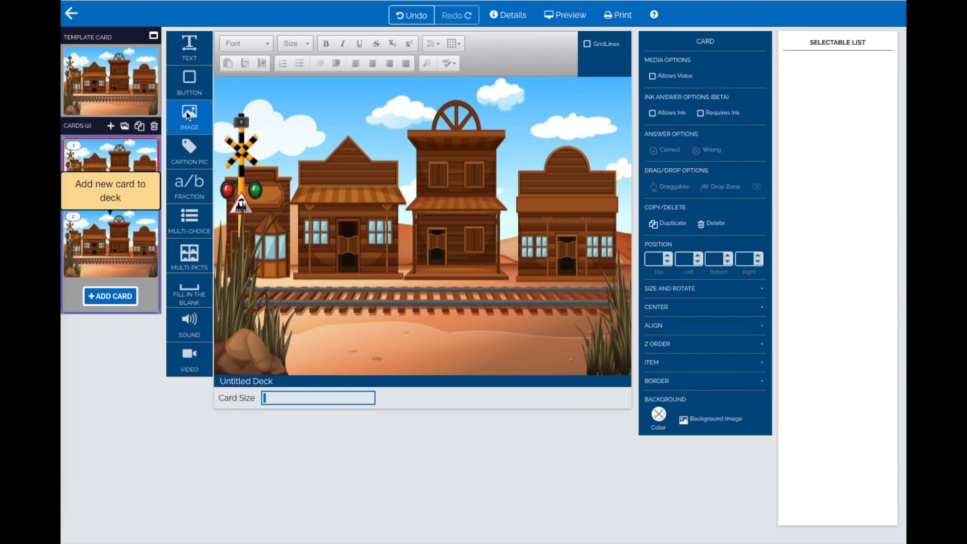
pyautogui.moveTo(190, 117); pyautogui.dragTo(309, 284)
pyautogui.click(778, 74)
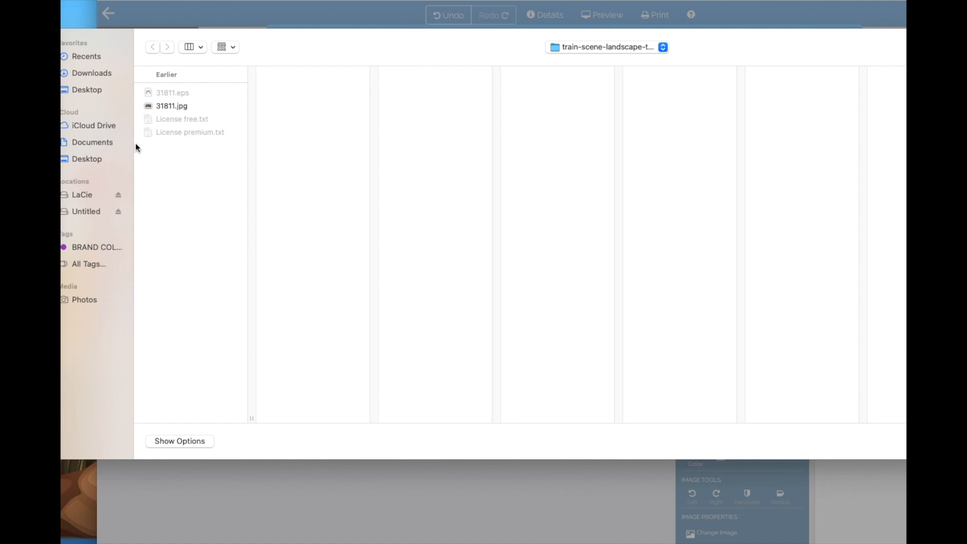
# Browse the LaCie drive's Clipart folder to the letter train set and open Letter Train Highlight 2
pyautogui.click(88, 194)
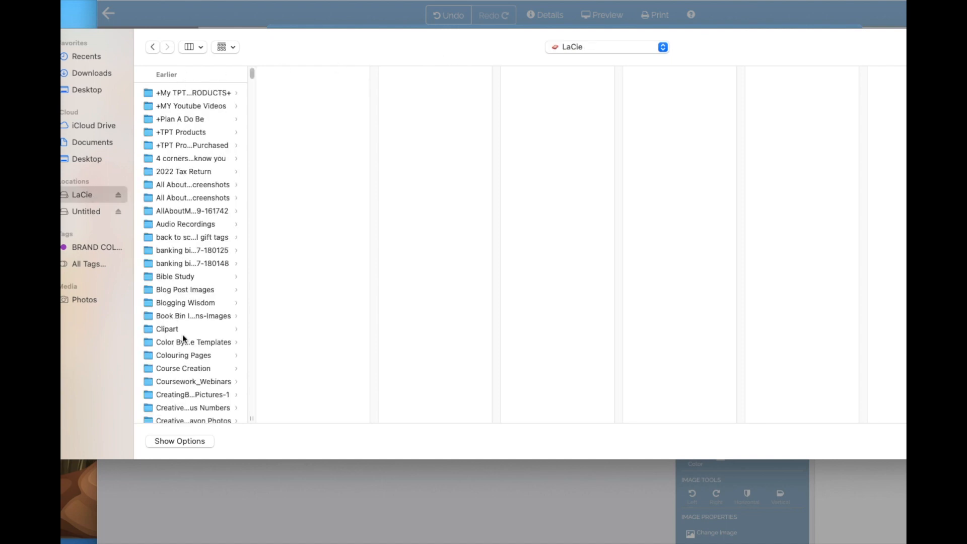
pyautogui.click(201, 329)
pyautogui.scroll(-5, 302, 296)
pyautogui.scroll(-15, 301, 292)
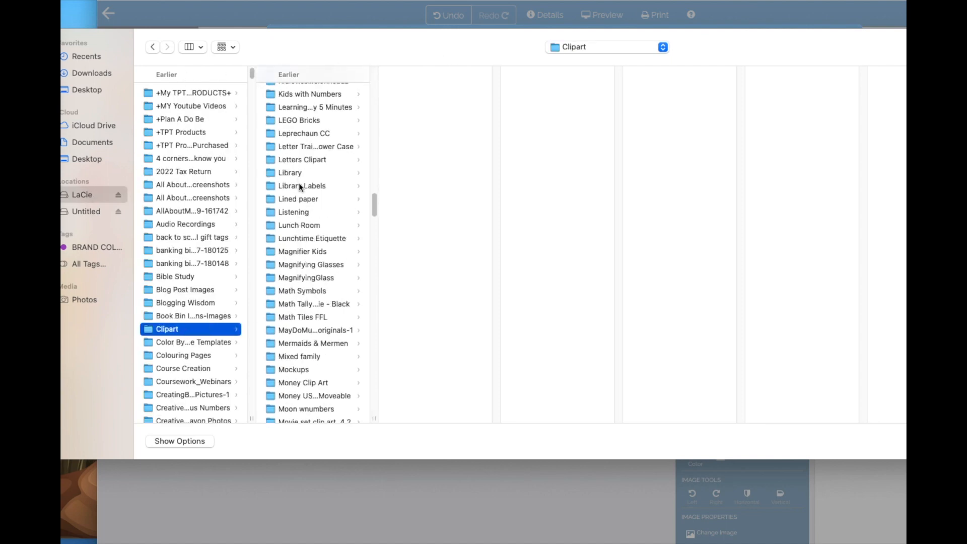
pyautogui.click(298, 161)
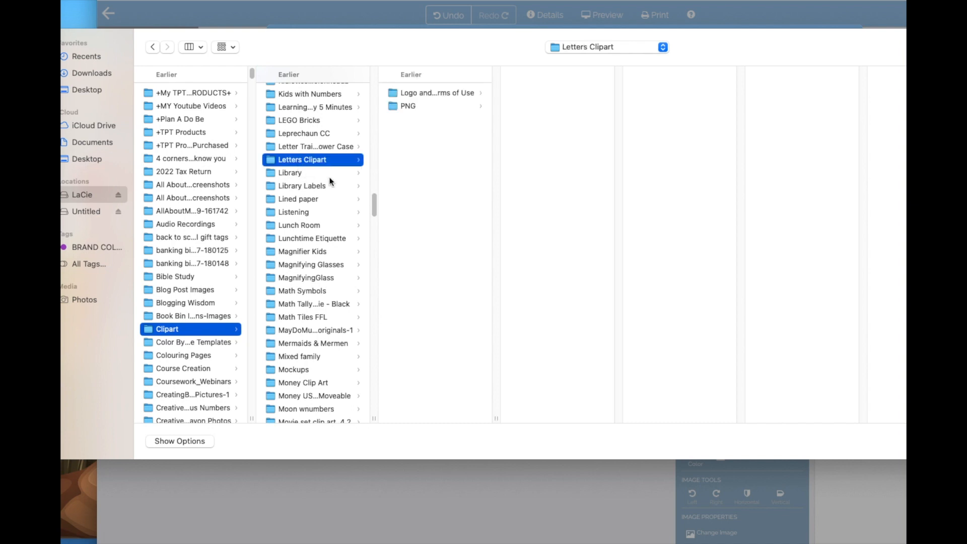
pyautogui.click(330, 148)
pyautogui.click(439, 93)
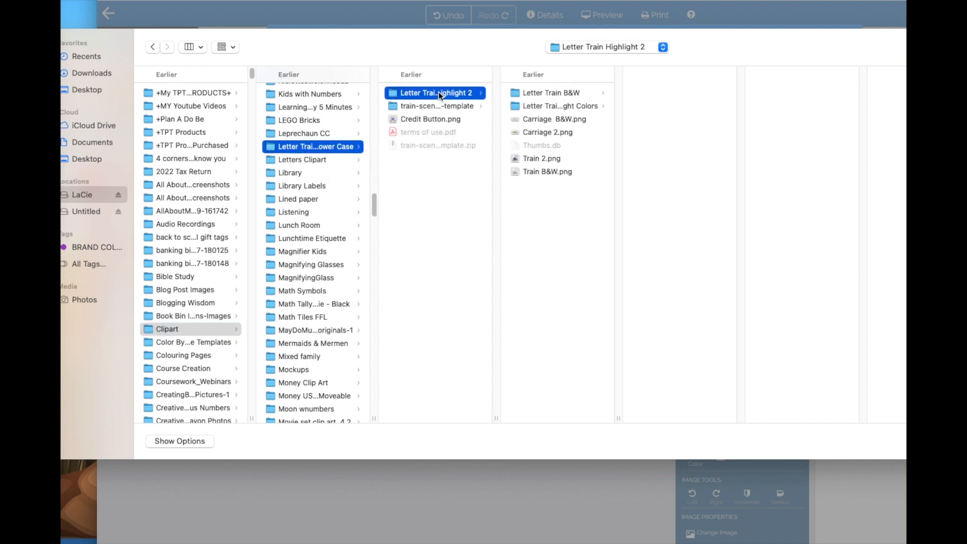
# Select the carriage images from lowercase a through capital M in the Letter Train Highlight Colors folder for upload
pyautogui.click(559, 106)
pyautogui.click(663, 93)
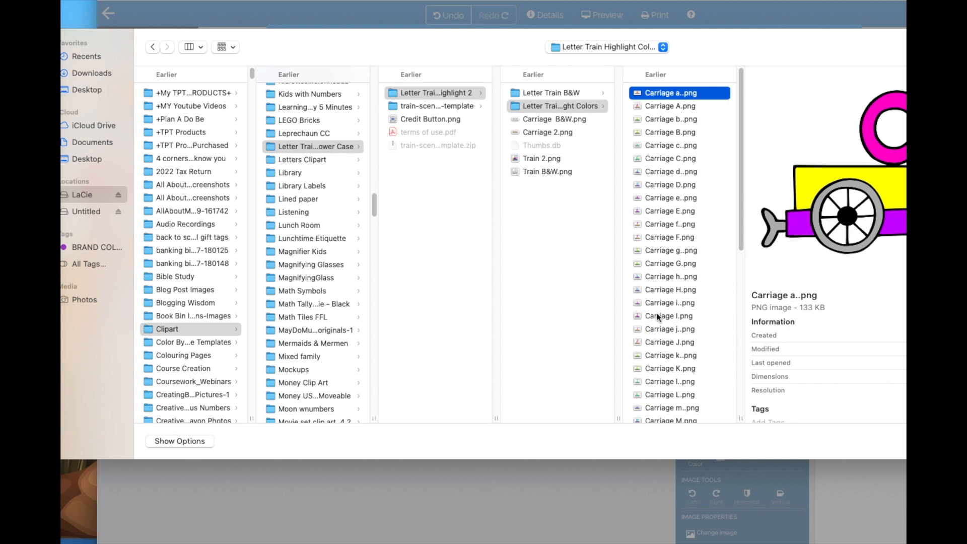
pyautogui.keyDown('shift'); pyautogui.click(666, 421); pyautogui.keyUp('shift')
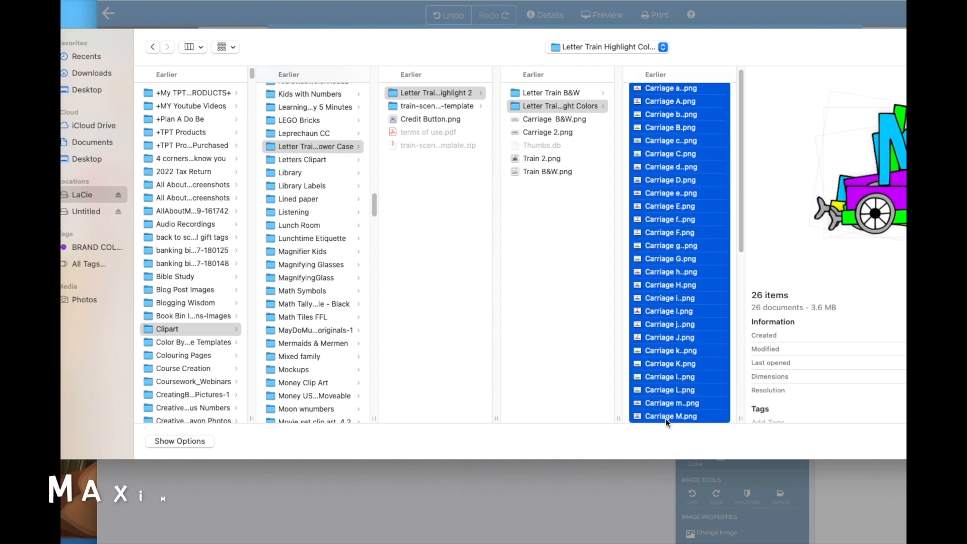
pyautogui.moveTo(742, 228); pyautogui.dragTo(742, 307)
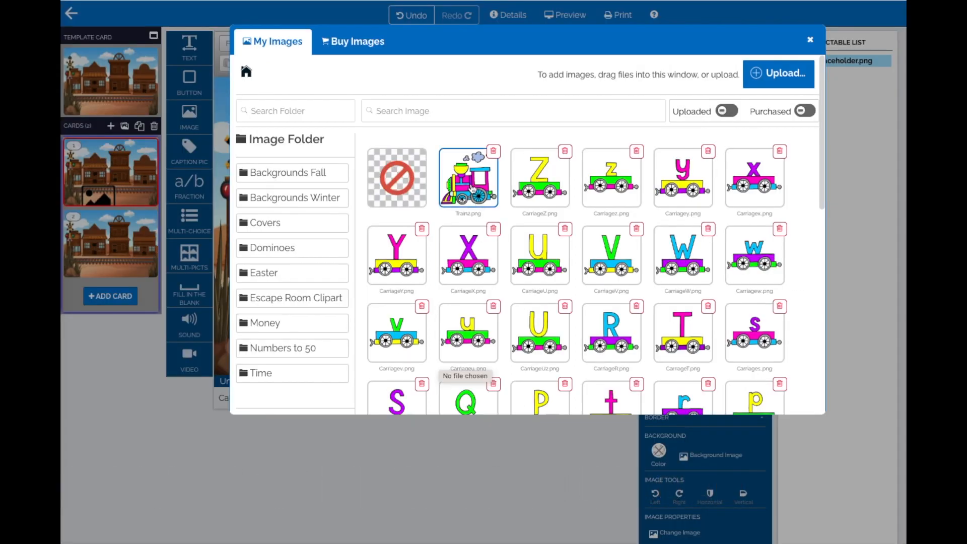
# Insert Train2.png on card 1 and move it up to about 19 from the top and 89 from the left
pyautogui.click(471, 188)
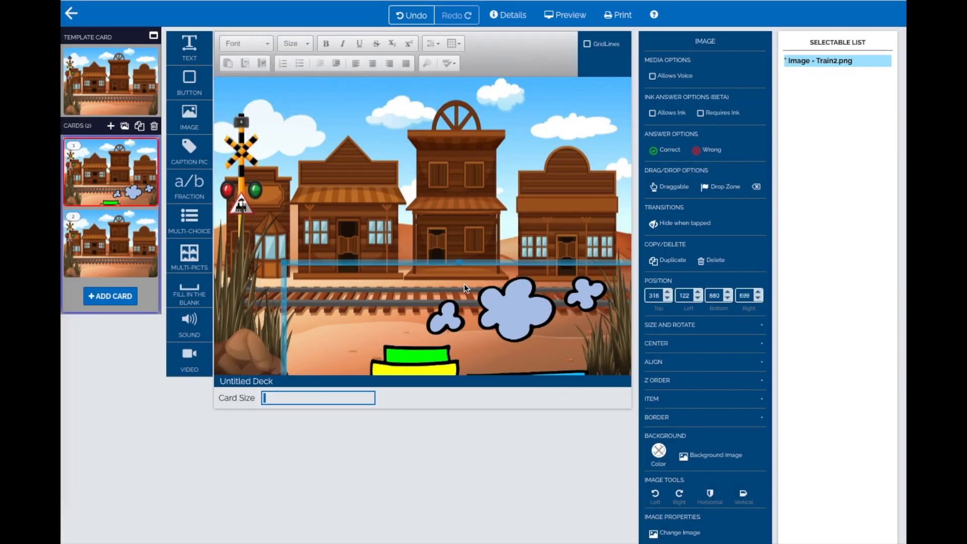
pyautogui.scroll(-1, 437, 299)
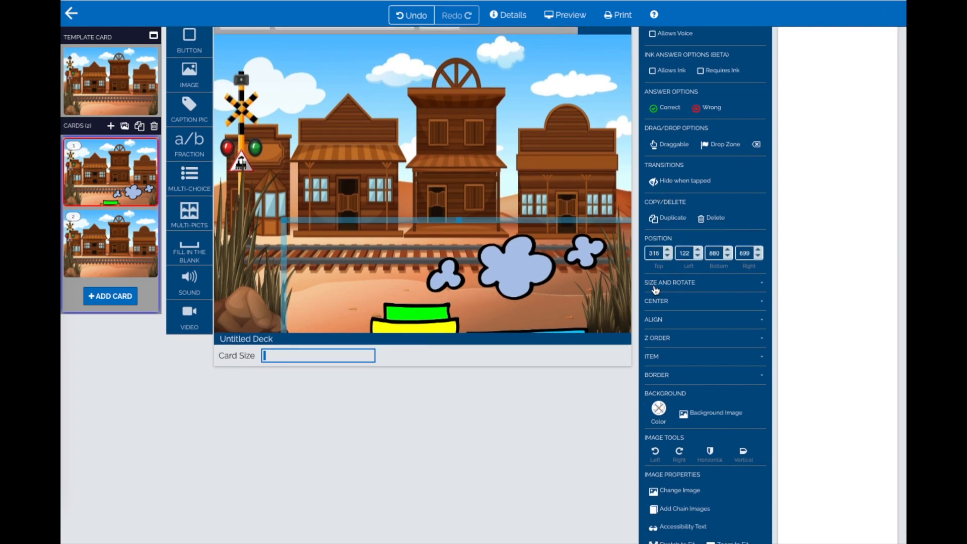
pyautogui.moveTo(487, 298); pyautogui.dragTo(347, 106)
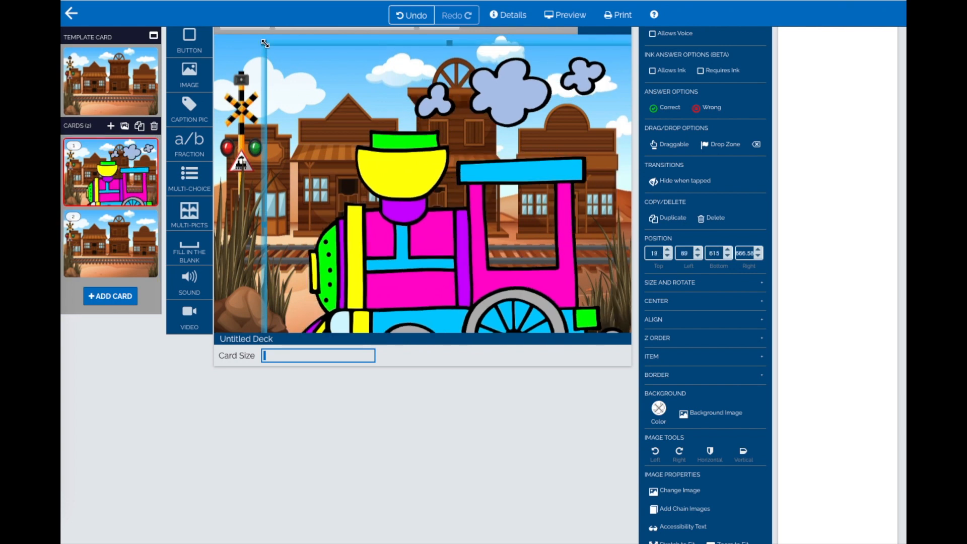
# Shrink the train engine to about 171 by 154 and place it on the tracks about 232 from the top and 134 from the left
pyautogui.moveTo(264, 43); pyautogui.dragTo(520, 305)
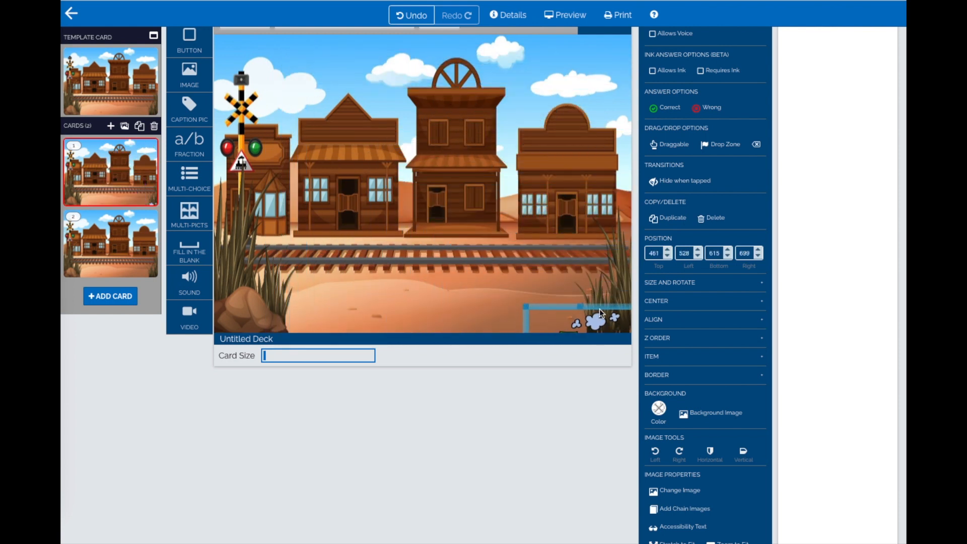
pyautogui.moveTo(588, 307); pyautogui.dragTo(365, 172)
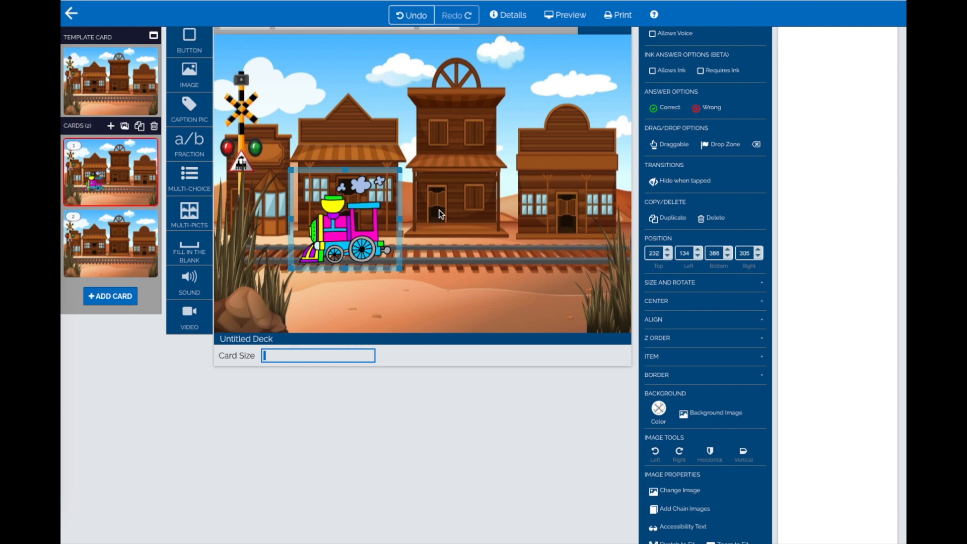
pyautogui.click(476, 197)
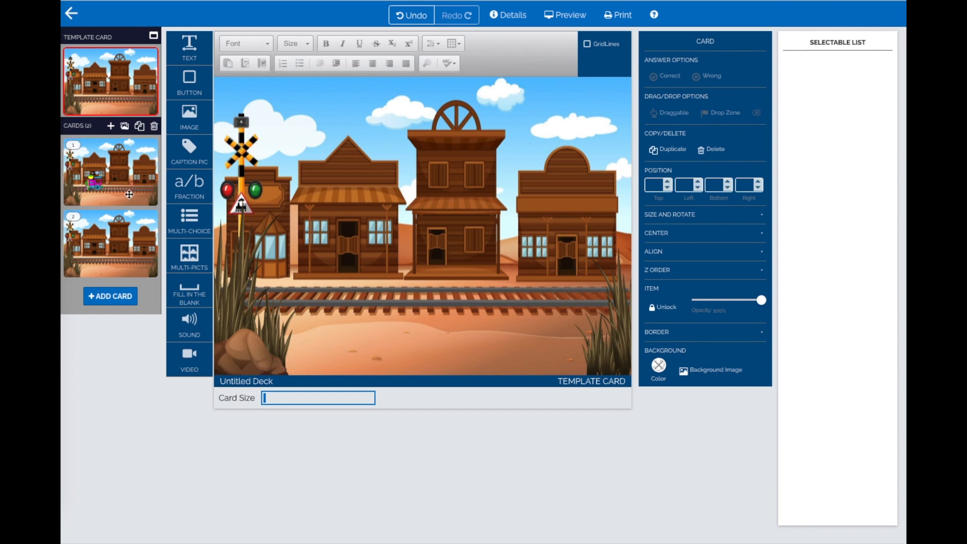
pyautogui.click(128, 195)
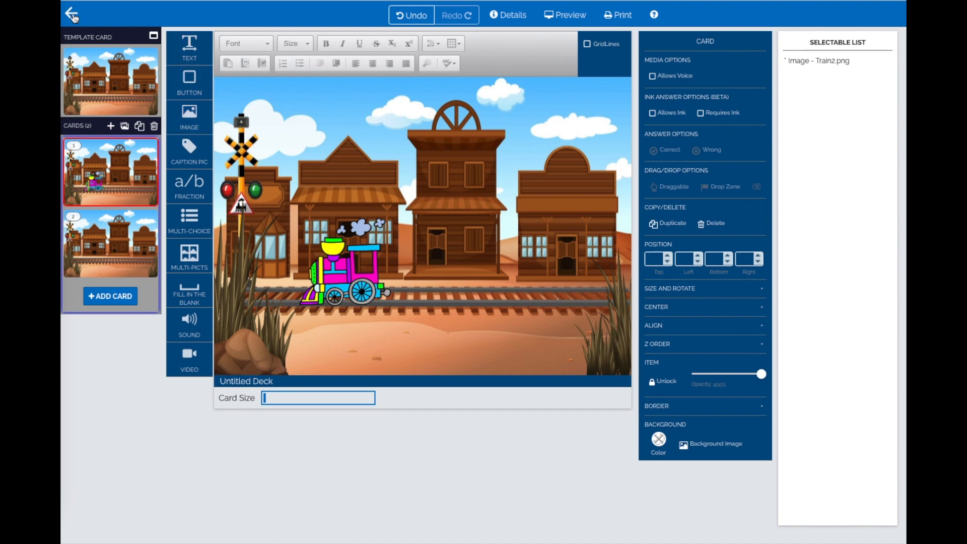
# Rename the untitled deck as Letter Matching in the deck details
pyautogui.click(505, 17)
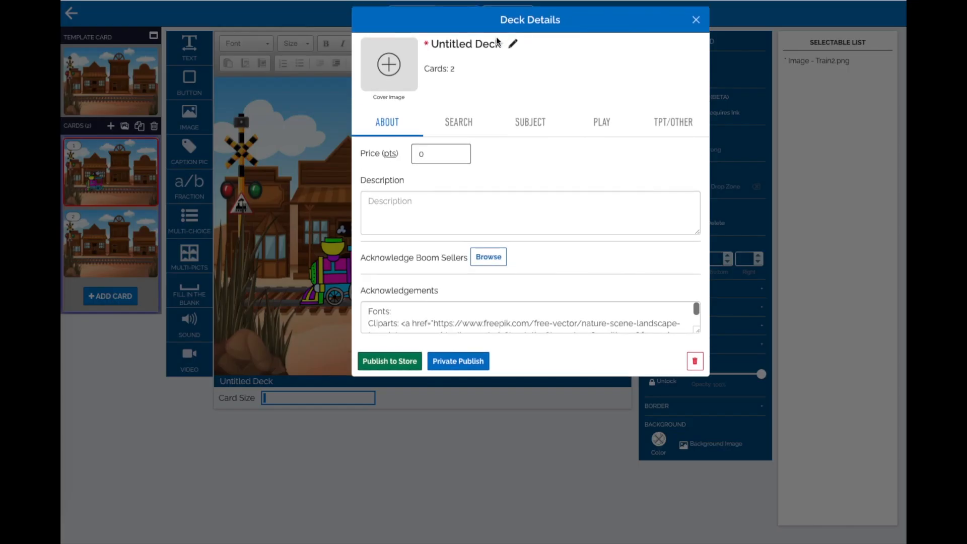
pyautogui.click(512, 48)
pyautogui.moveTo(500, 47); pyautogui.dragTo(417, 49)
pyautogui.write('Letter Matching')
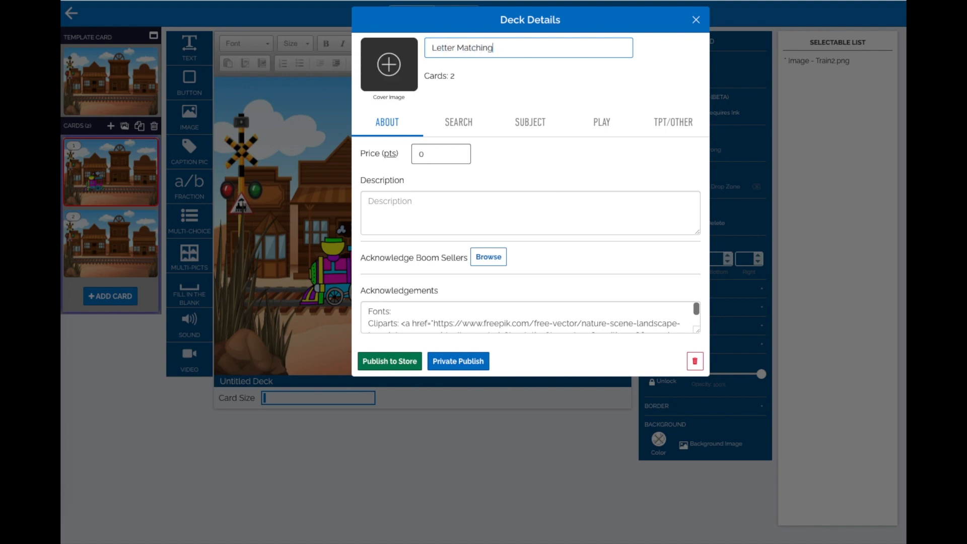
pyautogui.click(696, 20)
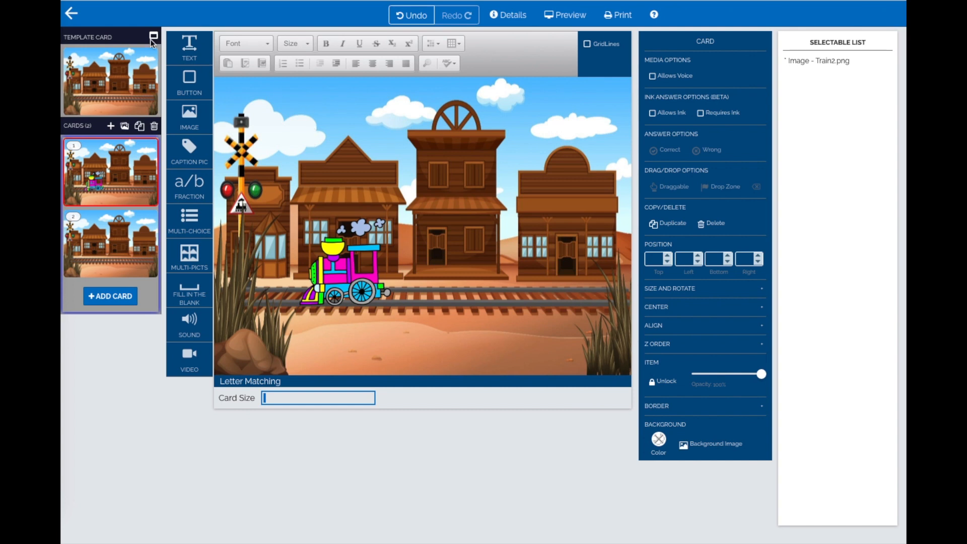
# Leave the deck editor, look through the deck list and open the image manager in the Studio
pyautogui.click(71, 15)
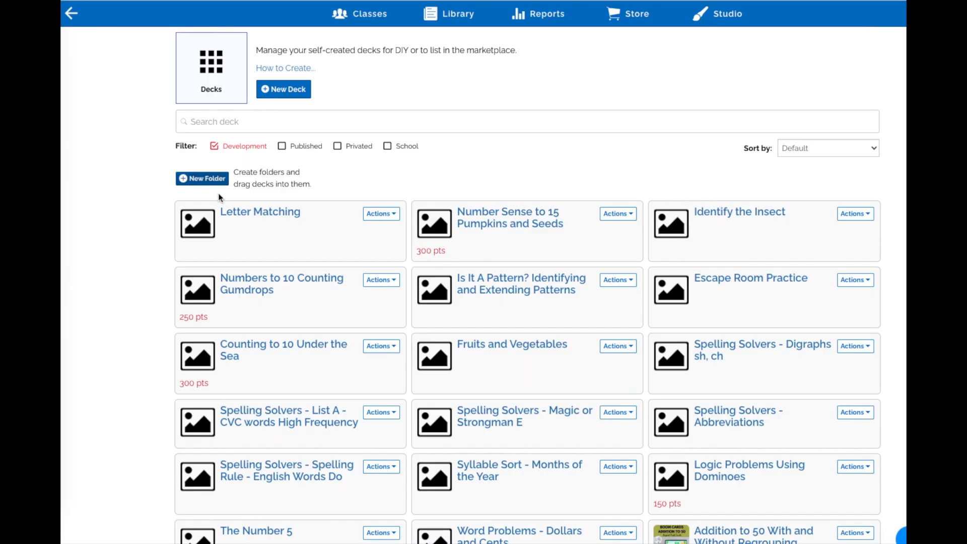
pyautogui.scroll(-5, 295, 193)
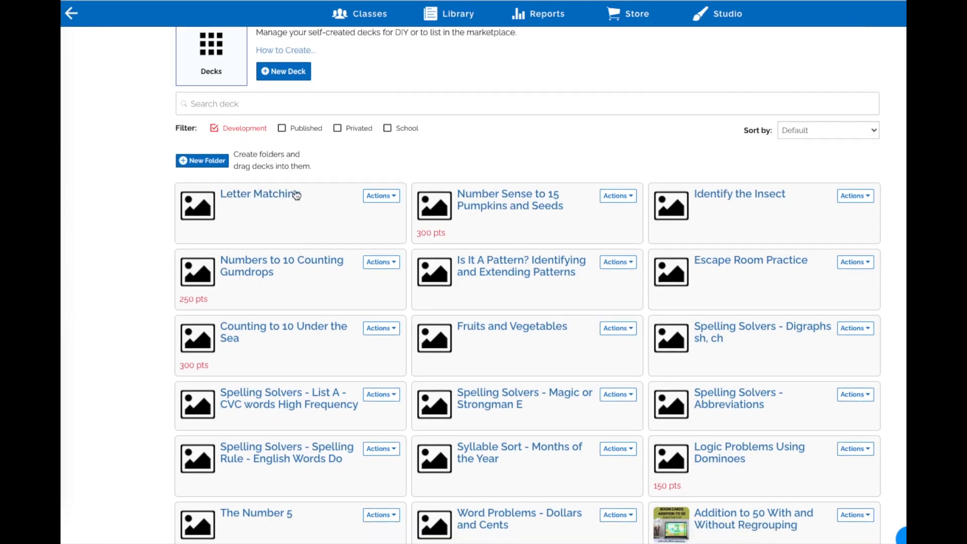
pyautogui.scroll(5, 314, 185)
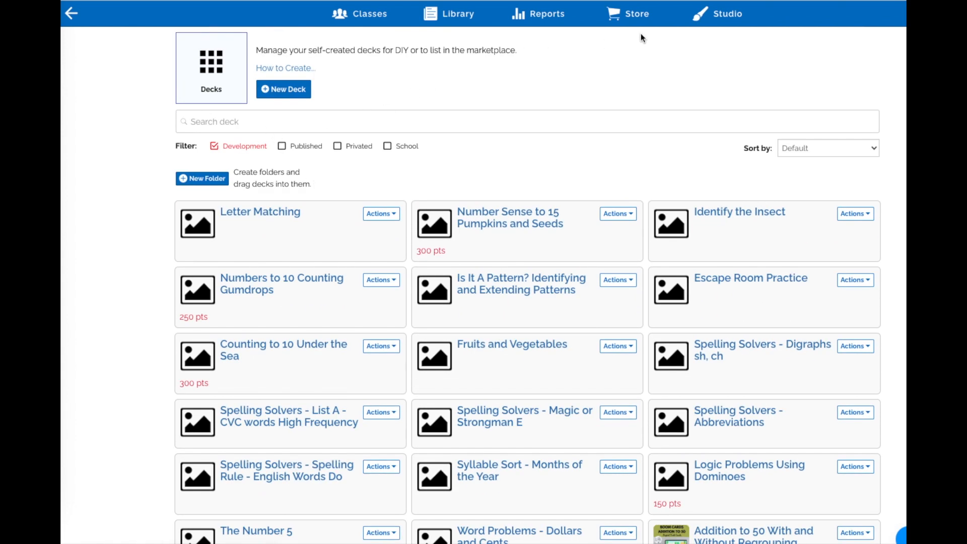
pyautogui.click(723, 23)
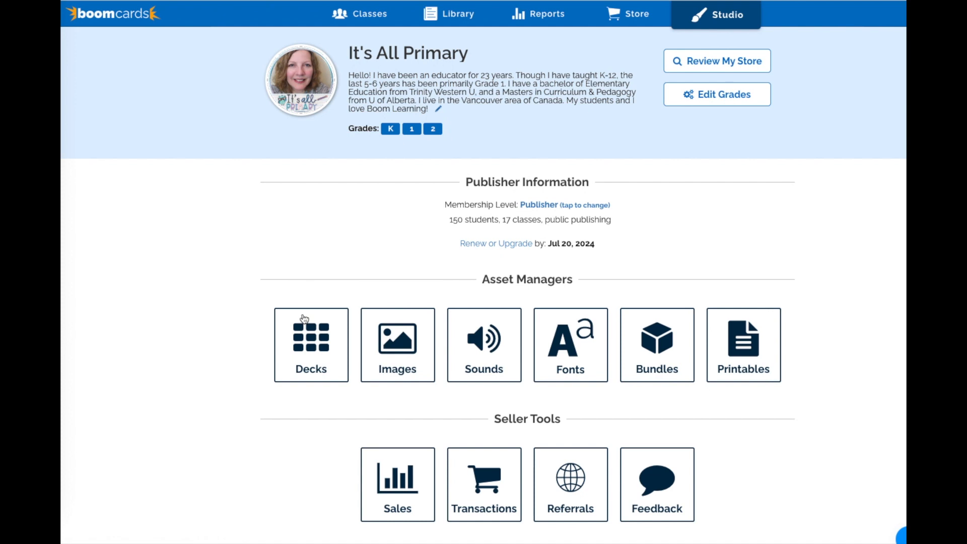
pyautogui.click(400, 336)
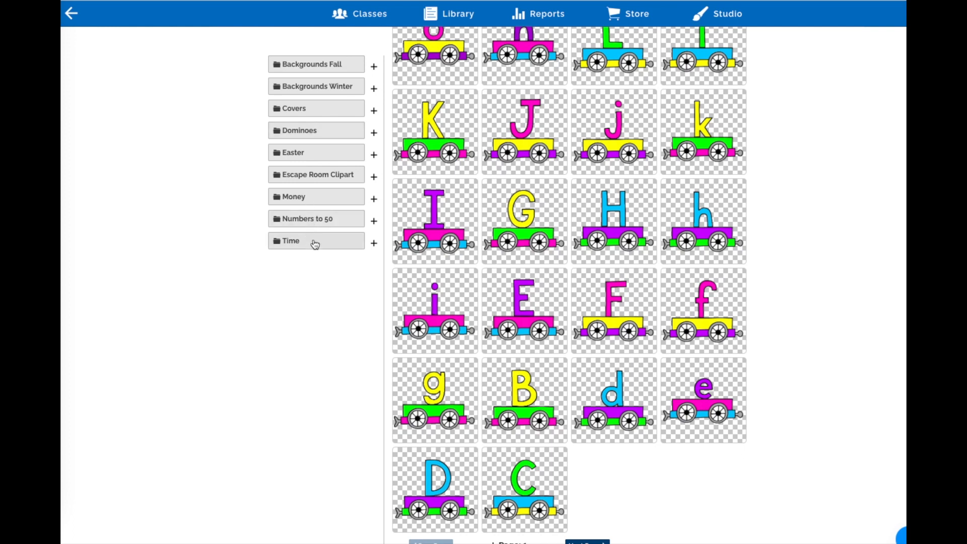
# Find the western town background on the next page of images and open it for editing, accepting the caution
pyautogui.click(584, 542)
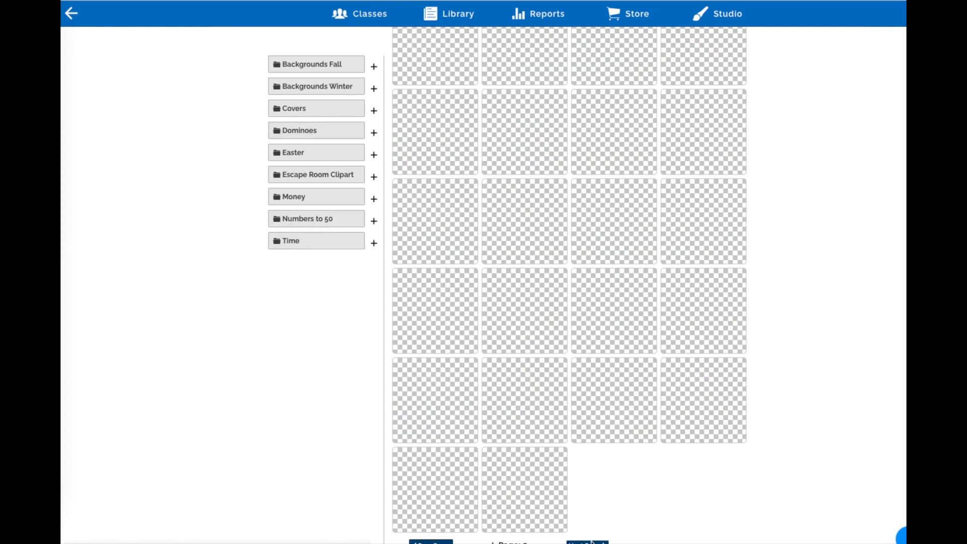
pyautogui.scroll(15, 642, 362)
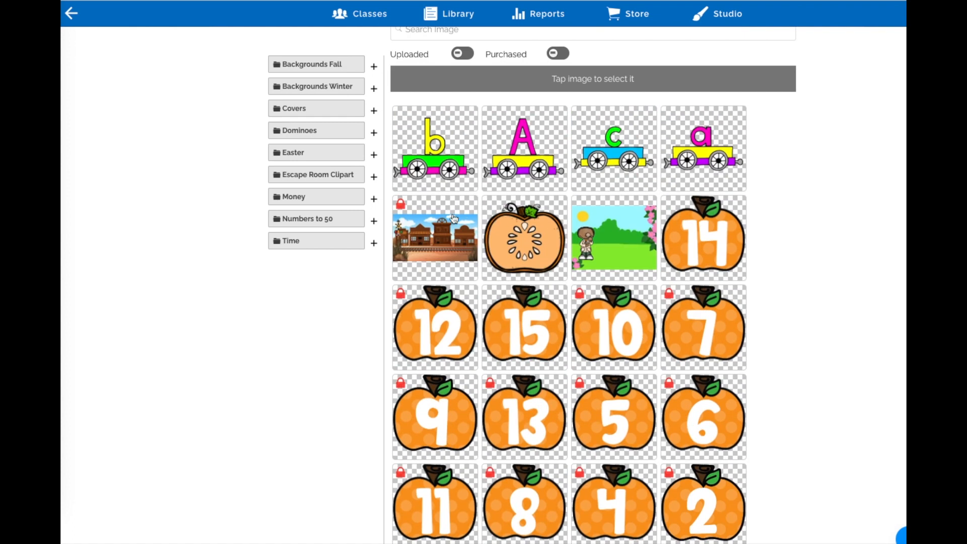
pyautogui.click(446, 231)
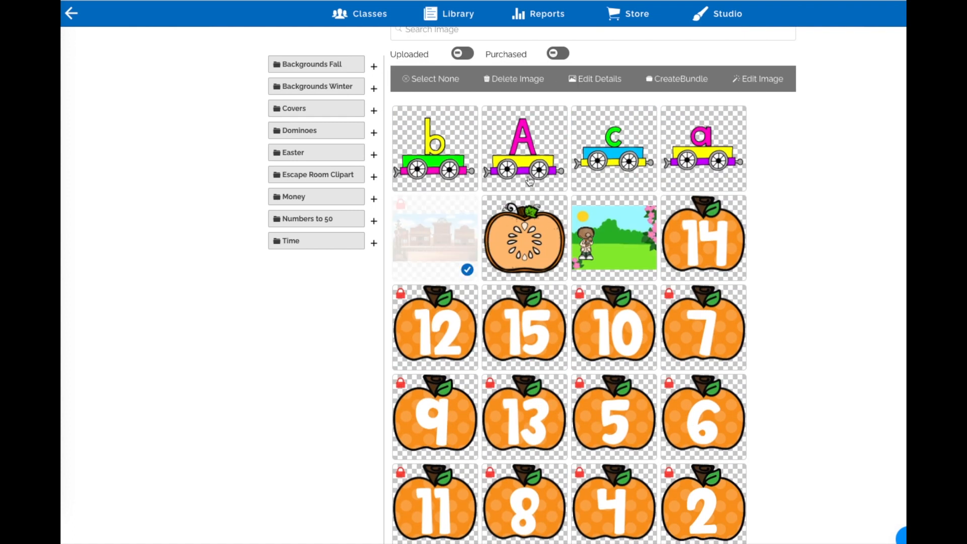
pyautogui.click(758, 80)
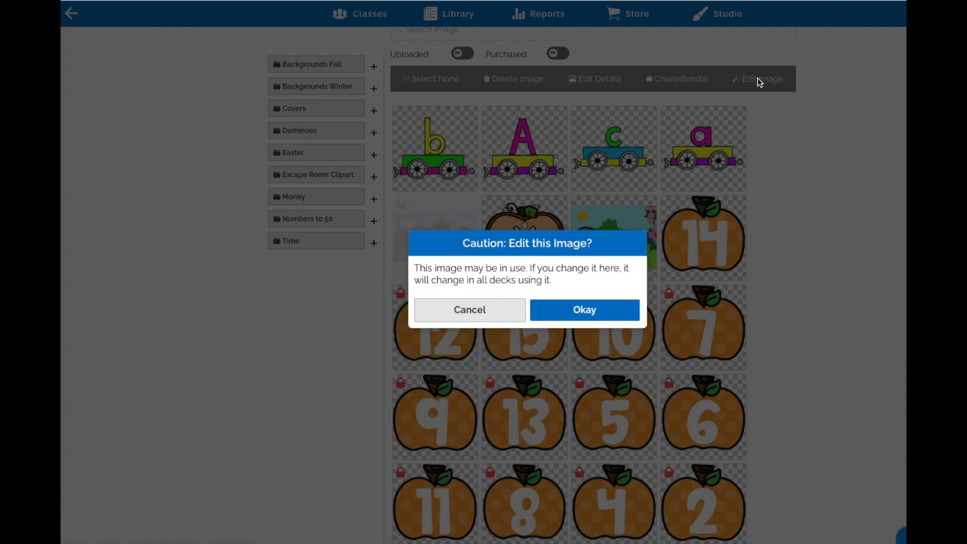
pyautogui.click(579, 314)
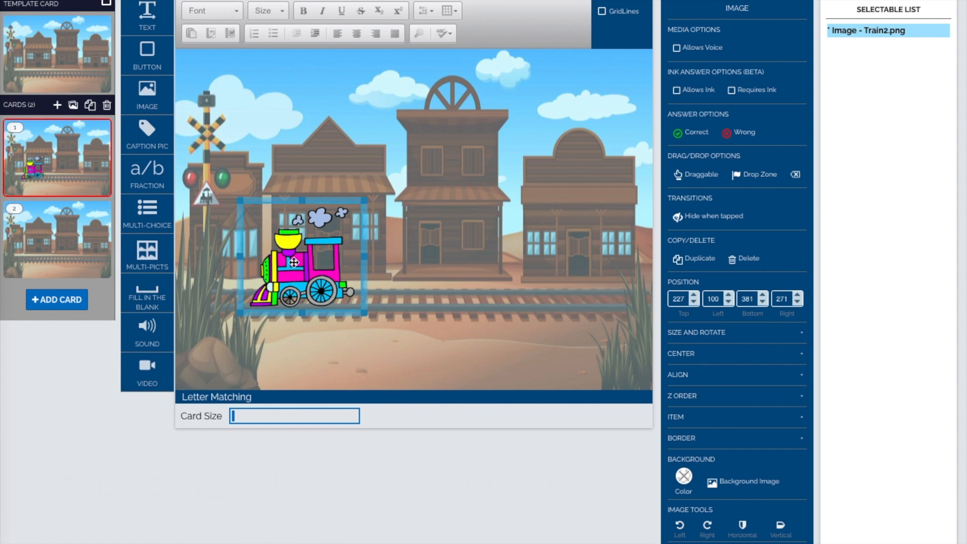
# Move the train engine on card 1 to about 229 from the top and 90 from the left
pyautogui.moveTo(294, 262); pyautogui.dragTo(288, 263)
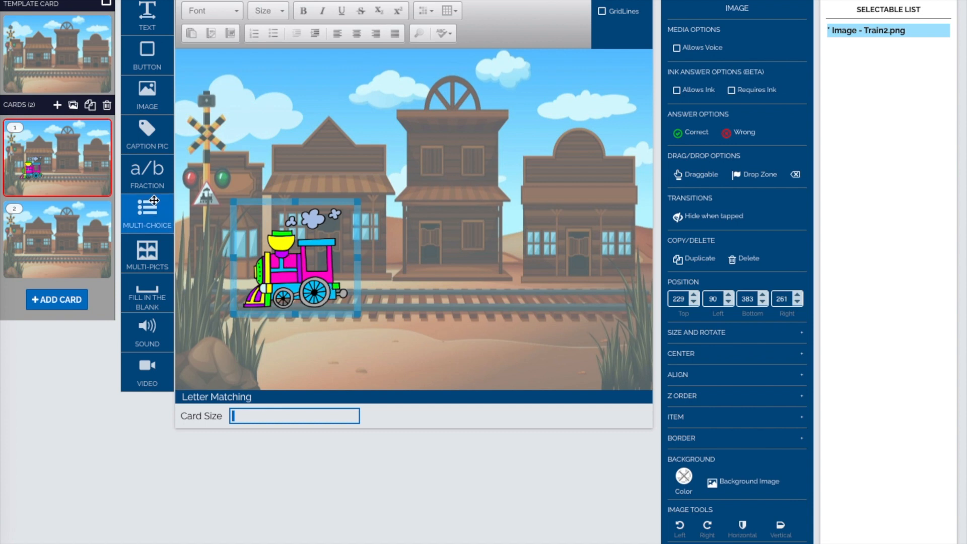
# Add CarriageA.png to card 1, shrink it to about 181 by 95 behind the engine and move it aside over the right-hand buildings
pyautogui.moveTo(150, 102); pyautogui.dragTo(368, 291)
pyautogui.scroll(-2, 505, 313)
pyautogui.scroll(-8, 504, 308)
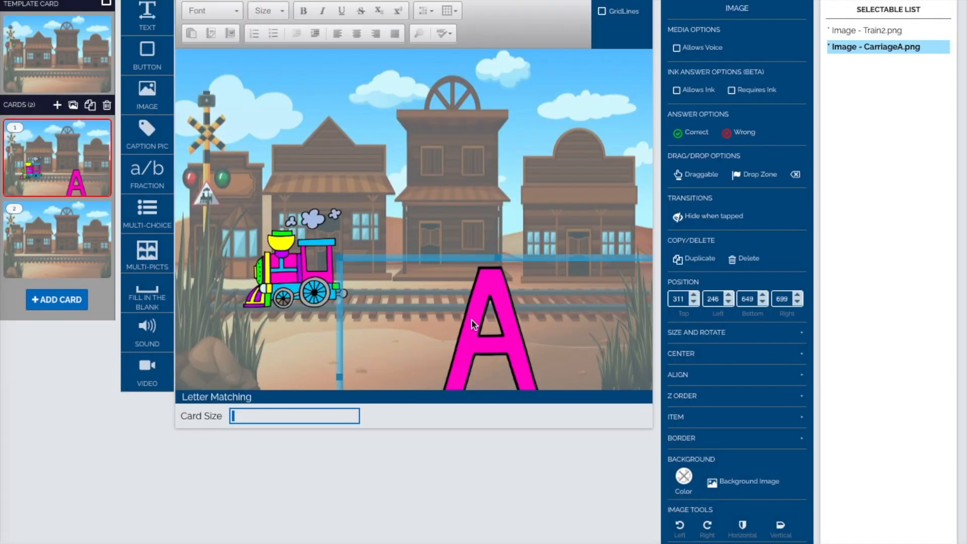
pyautogui.moveTo(471, 319); pyautogui.dragTo(461, 179)
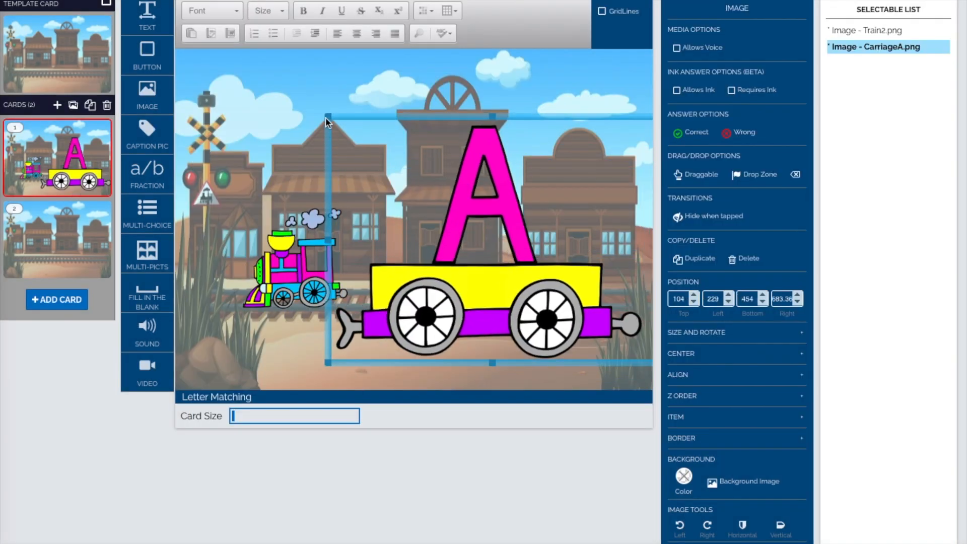
pyautogui.moveTo(327, 116); pyautogui.dragTo(372, 164)
pyautogui.moveTo(417, 264); pyautogui.dragTo(384, 280)
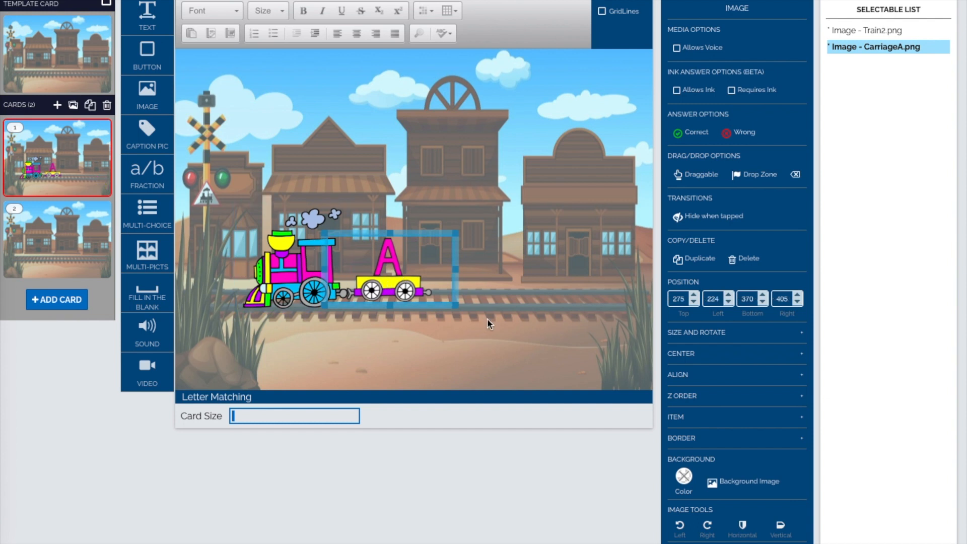
pyautogui.click(275, 231)
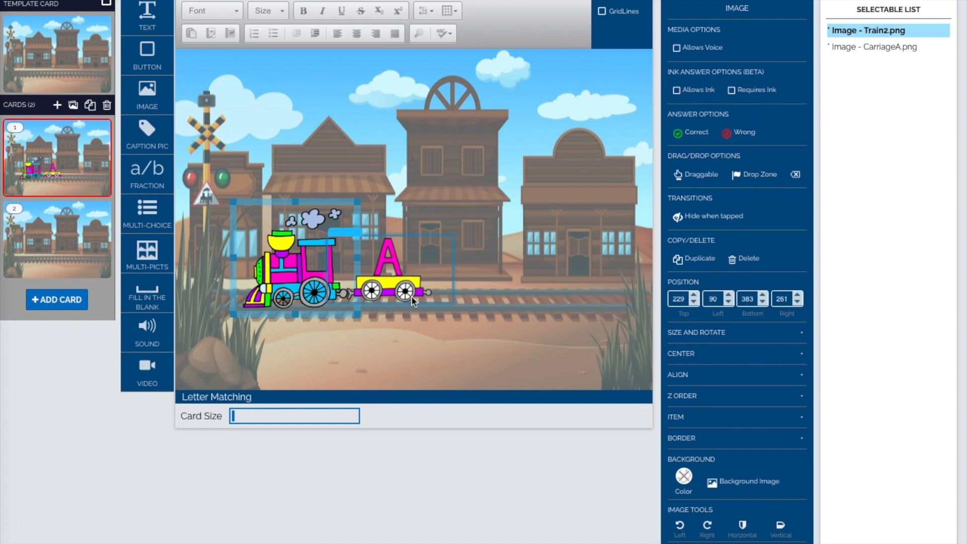
pyautogui.moveTo(411, 282); pyautogui.dragTo(551, 229)
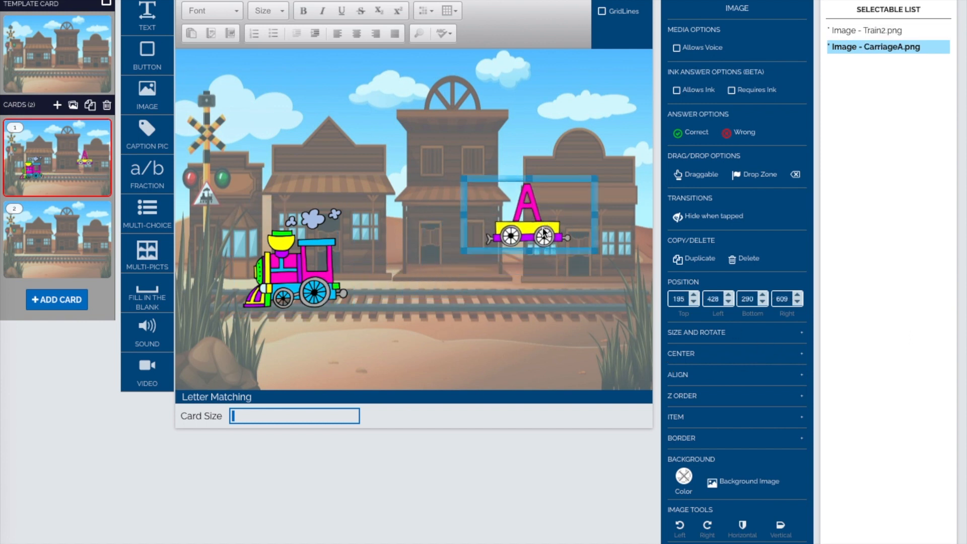
# Duplicate the train engine, place the copy directly behind the original on the tracks and delete the carriage A image
pyautogui.click(316, 264)
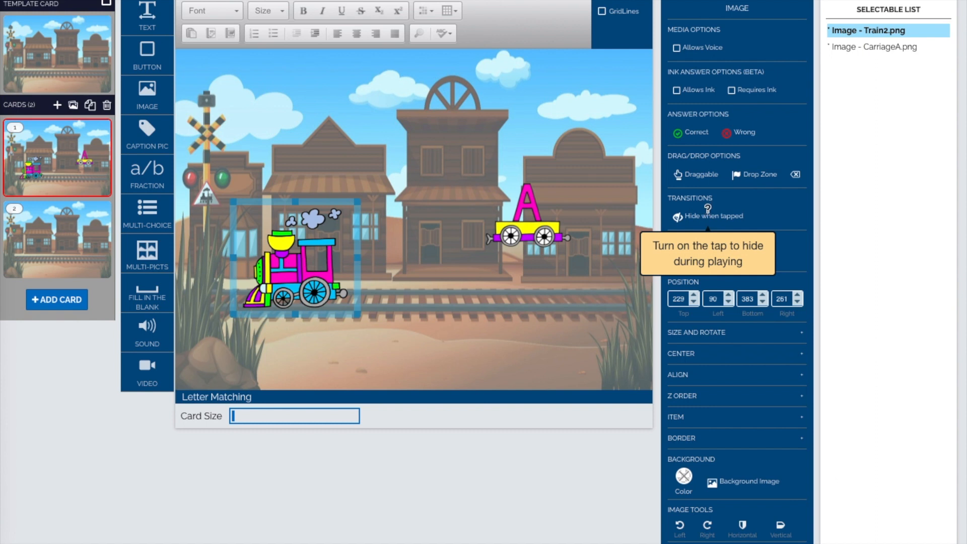
pyautogui.click(699, 261)
pyautogui.moveTo(323, 264); pyautogui.dragTo(418, 262)
pyautogui.click(523, 232)
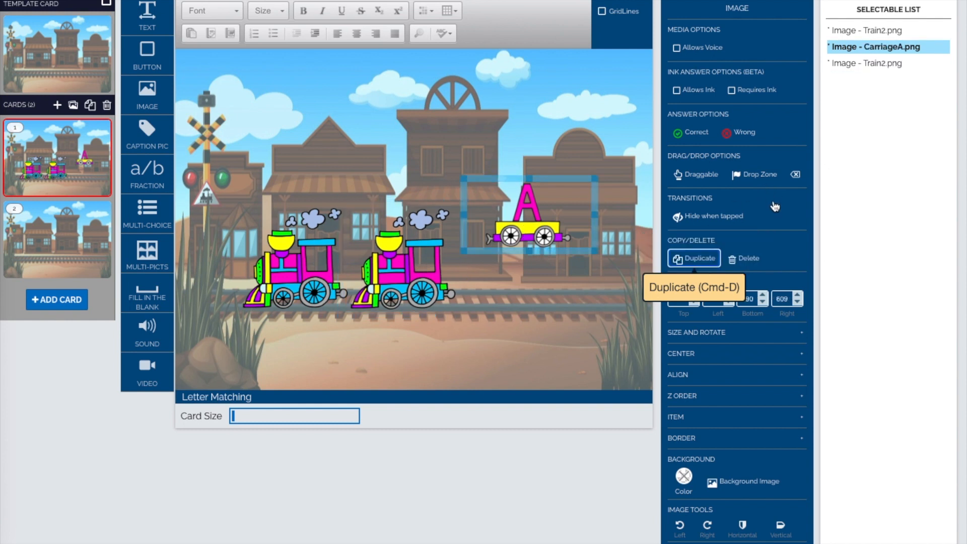
pyautogui.click(747, 258)
# Change the image of the duplicated engine to CarriageA.png
pyautogui.click(407, 258)
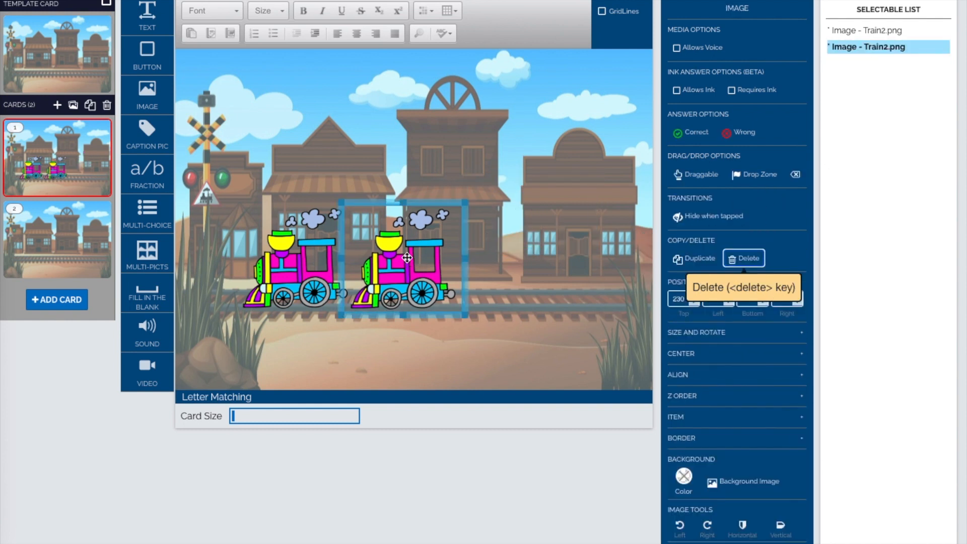
pyautogui.scroll(-1, 683, 405)
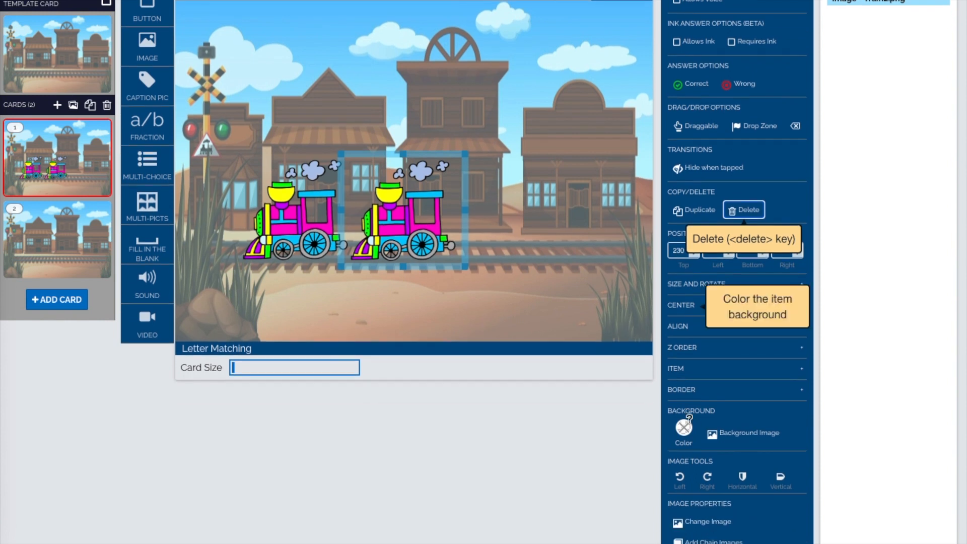
pyautogui.click(700, 523)
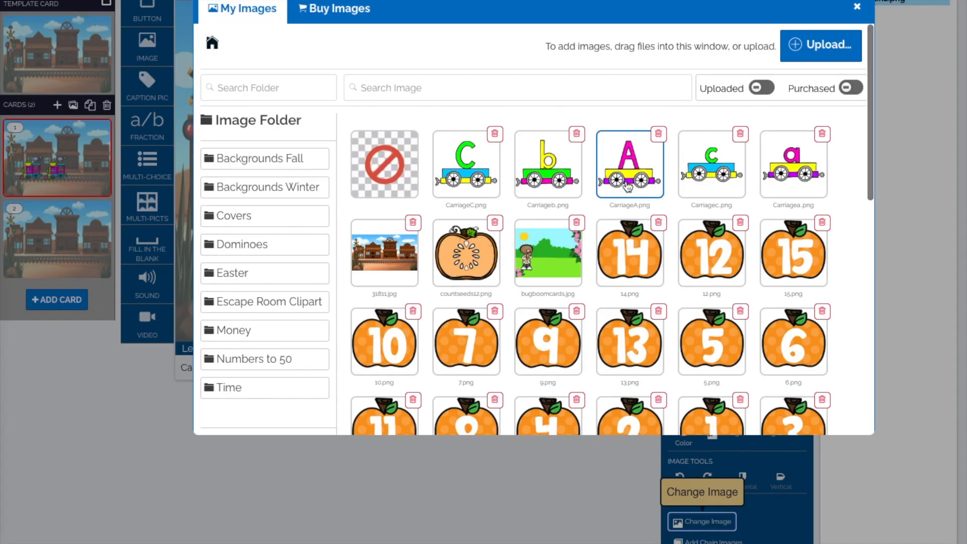
pyautogui.click(630, 163)
# Lower carriage A slightly to line up with the engine's coupling on the tracks and shrink it a little
pyautogui.moveTo(425, 236); pyautogui.dragTo(423, 240)
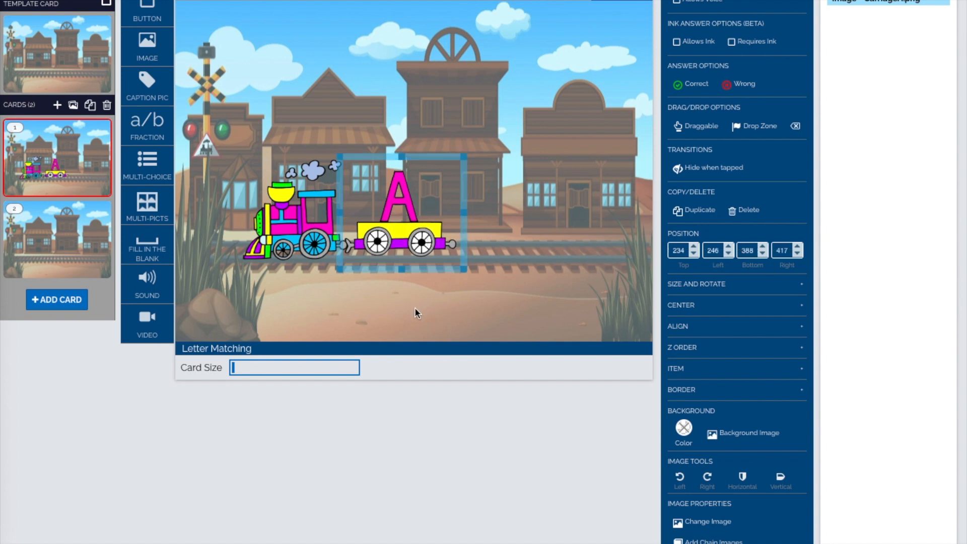
pyautogui.moveTo(387, 240); pyautogui.dragTo(387, 241)
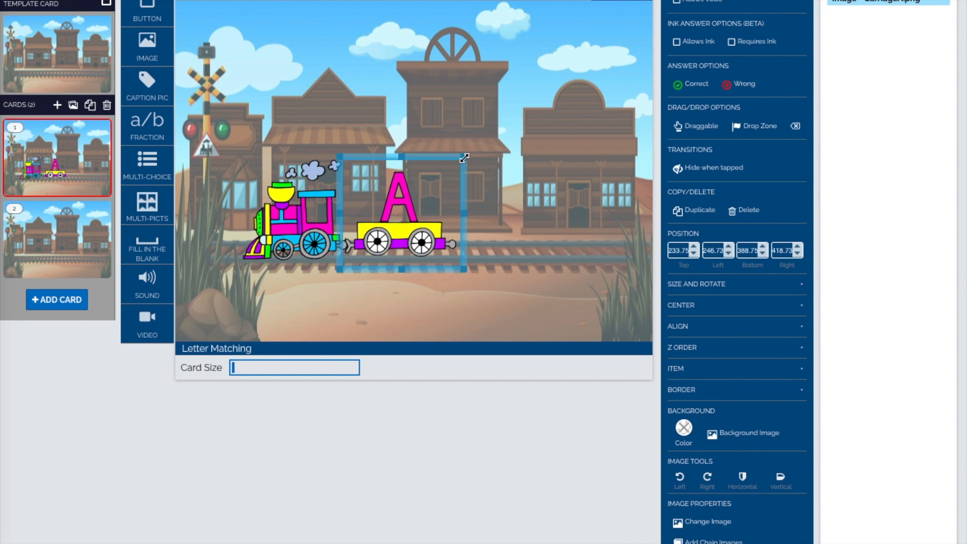
pyautogui.moveTo(464, 157); pyautogui.dragTo(459, 163)
pyautogui.click(462, 303)
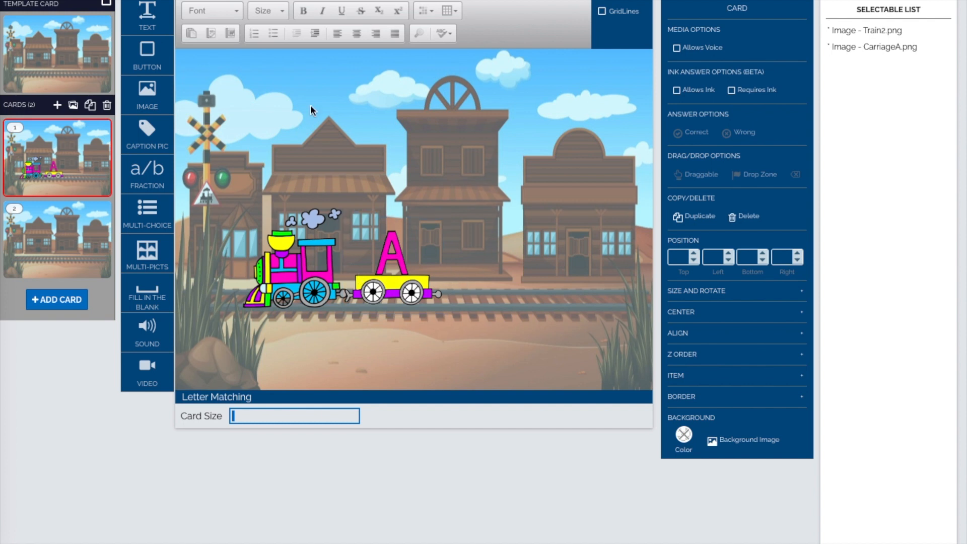
# Add a text box in the sky of card 1, widen it to about 501 and set its text to the KGSecondChancesSolid font
pyautogui.moveTo(147, 15); pyautogui.dragTo(275, 94)
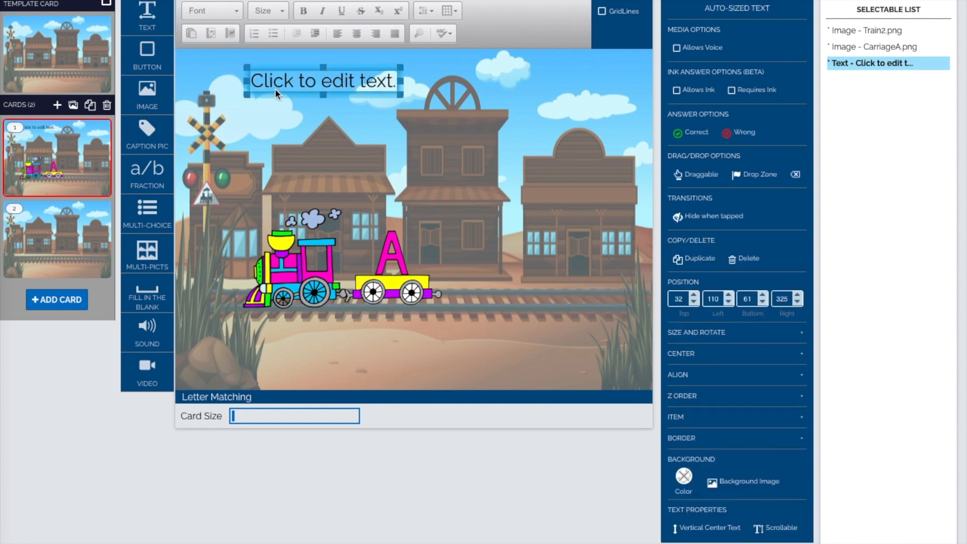
pyautogui.click(380, 90)
pyautogui.moveTo(397, 80); pyautogui.dragTo(248, 82)
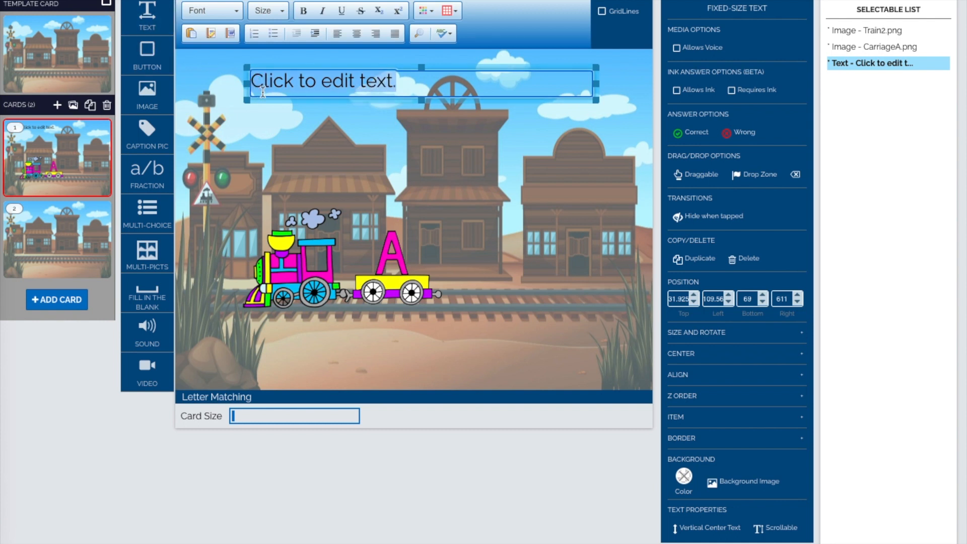
pyautogui.click(236, 12)
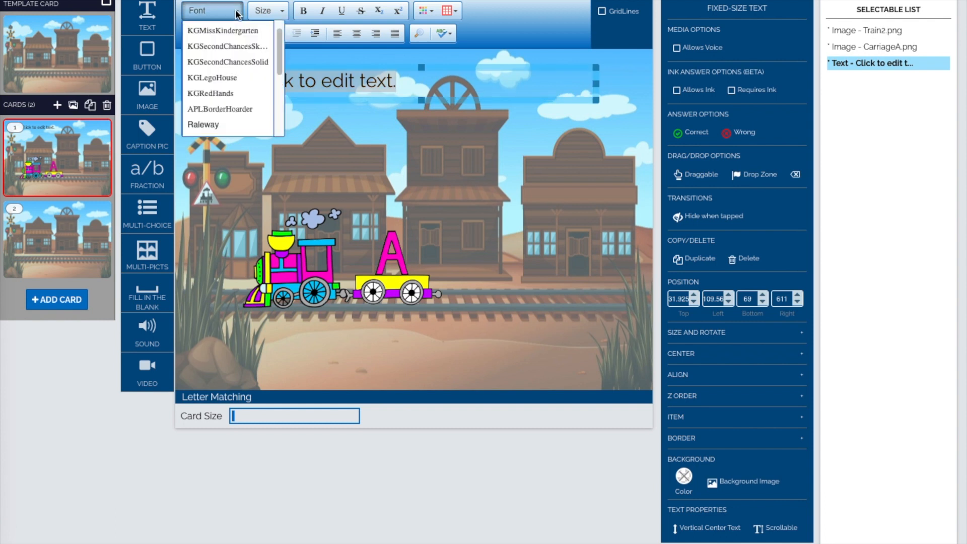
pyautogui.click(241, 62)
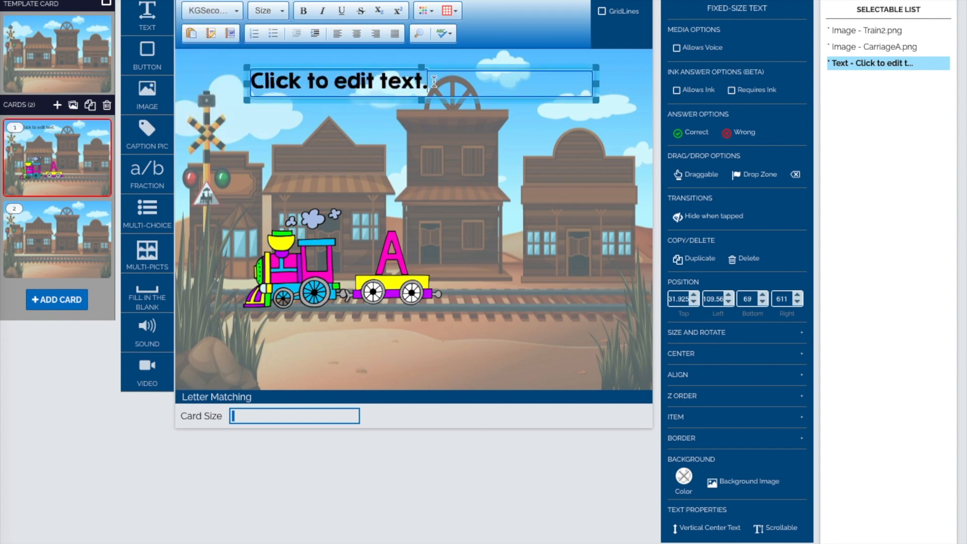
# Enter "Drag the correct letter to the train." as the instruction text in card 1's text box
pyautogui.write('Drag')
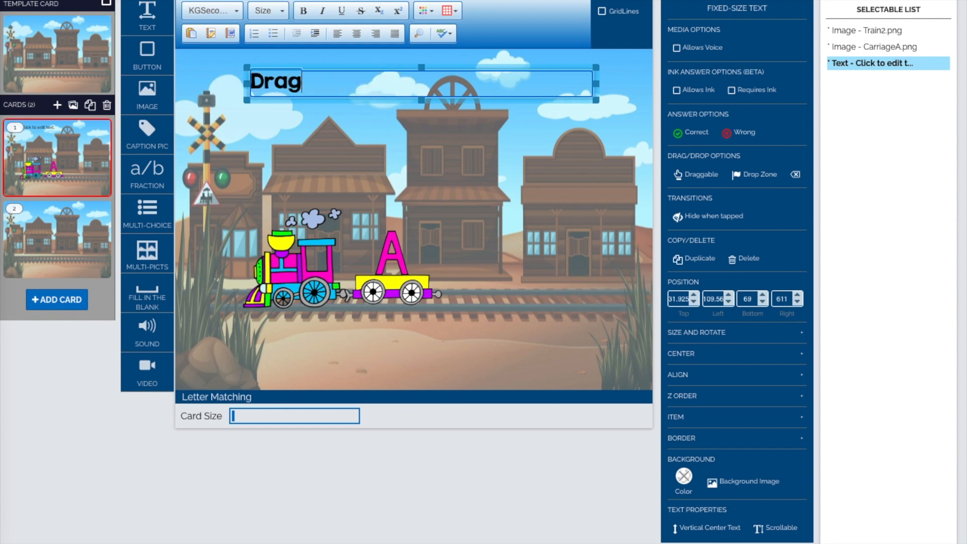
pyautogui.write(' the correct let')
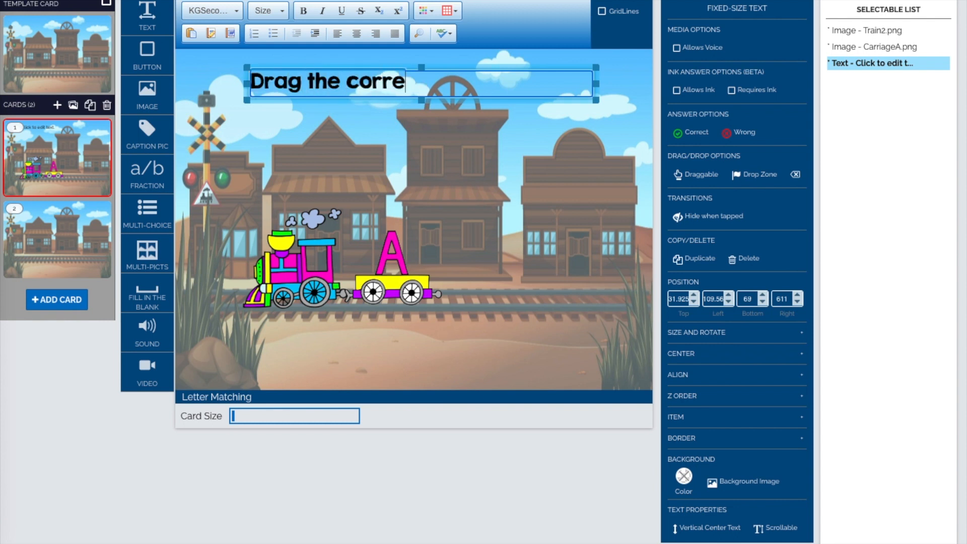
pyautogui.write('to the tr')
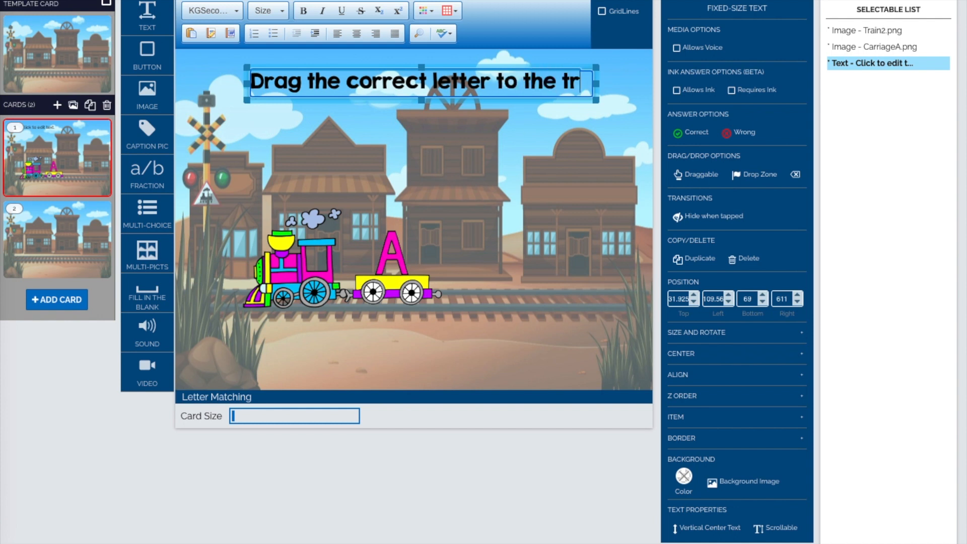
pyautogui.write('ain carriage.')
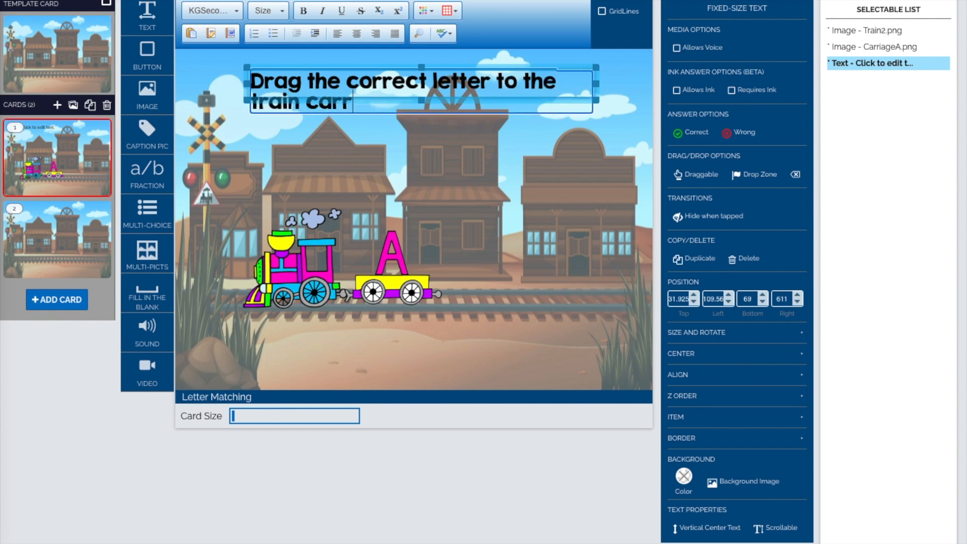
pyautogui.press('BackSpace')
pyautogui.press('BackSpace')
pyautogui.press('BackSpace')
pyautogui.press('BackSpace')
pyautogui.press('BackSpace')
pyautogui.press('BackSpace')
pyautogui.press('BackSpace')
pyautogui.press('BackSpace')
pyautogui.press('BackSpace')
pyautogui.write('.')
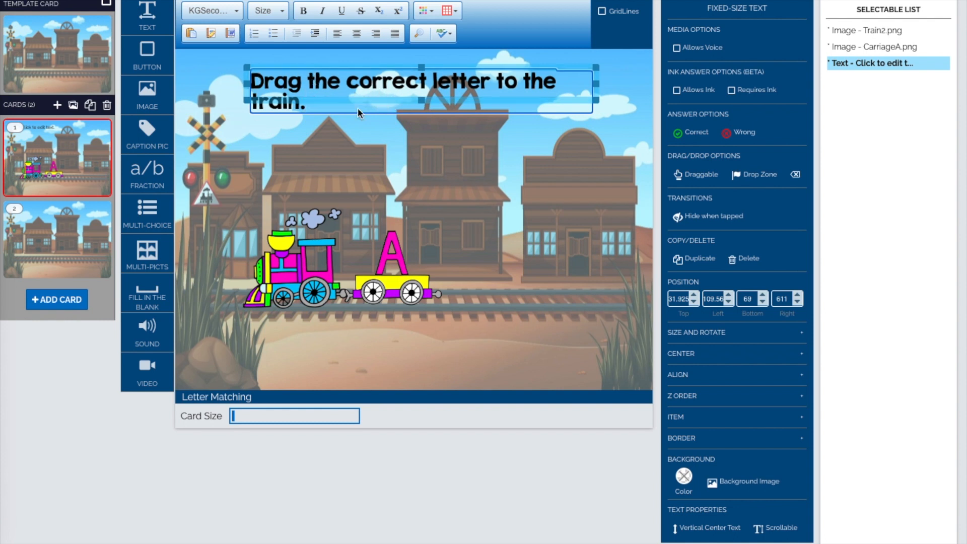
pyautogui.moveTo(152, 334); pyautogui.dragTo(226, 81)
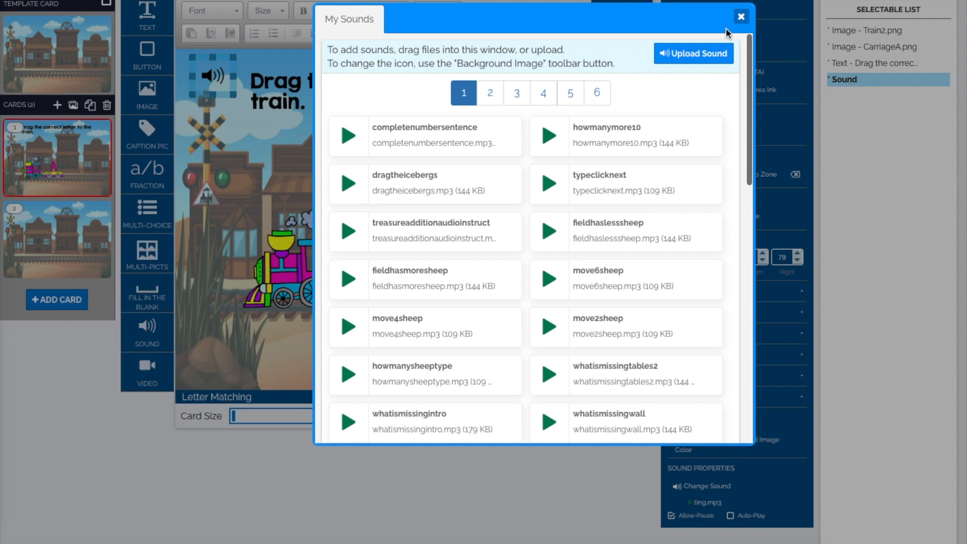
pyautogui.click(741, 19)
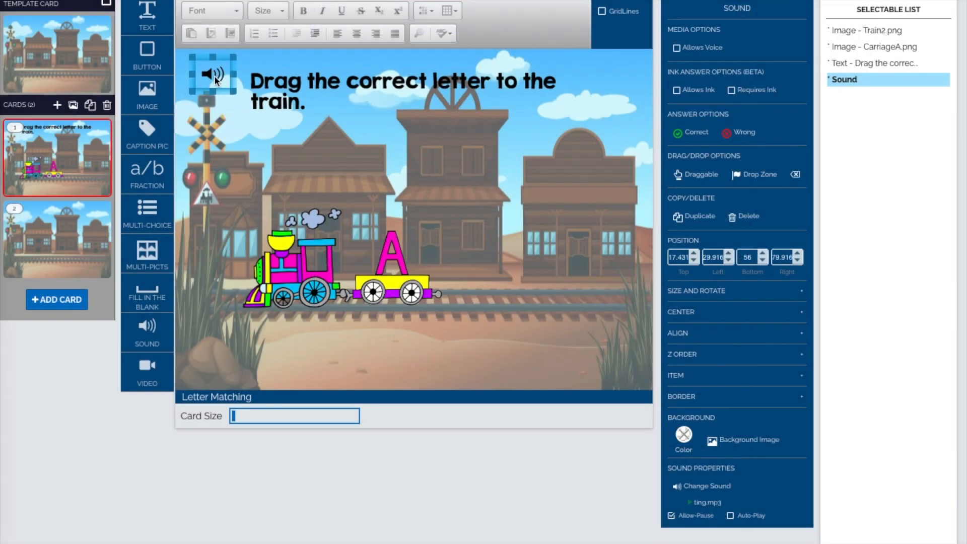
pyautogui.click(746, 216)
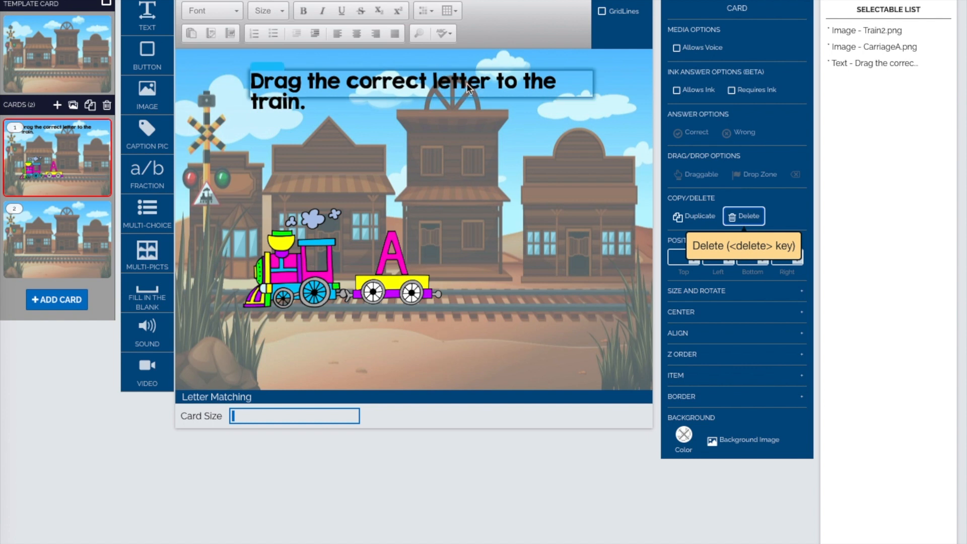
# Add the instruction "Drag the correct letter to the train." in the KGSecondChancesSolid font to the sky of the template card
pyautogui.click(290, 88)
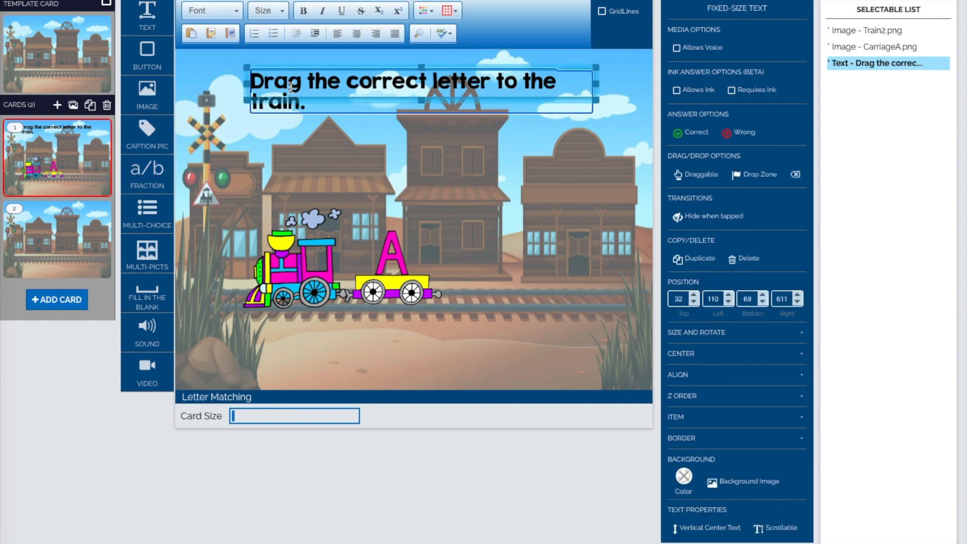
pyautogui.moveTo(254, 82); pyautogui.dragTo(320, 103)
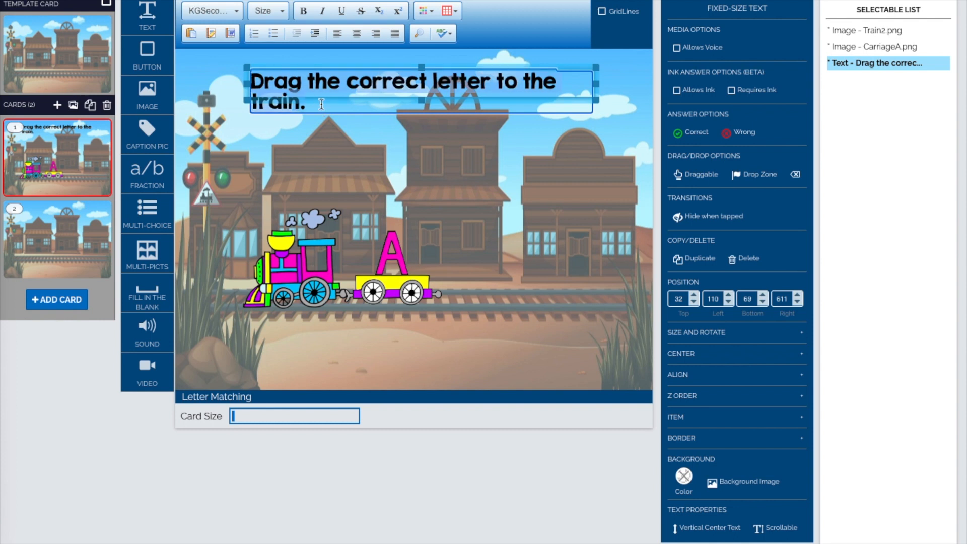
pyautogui.click(52, 53)
pyautogui.click(148, 17)
pyautogui.click(236, 11)
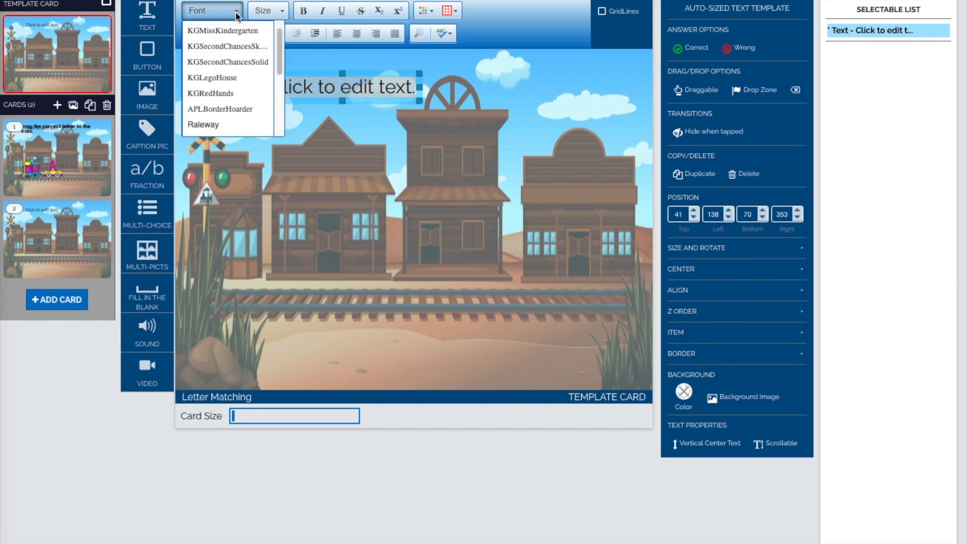
pyautogui.click(235, 62)
pyautogui.write('Drag the correct letter to the train.')
pyautogui.moveTo(439, 64); pyautogui.dragTo(449, 67)
# Delete card 1's own two-line instruction text box, keeping the template's text
pyautogui.click(72, 166)
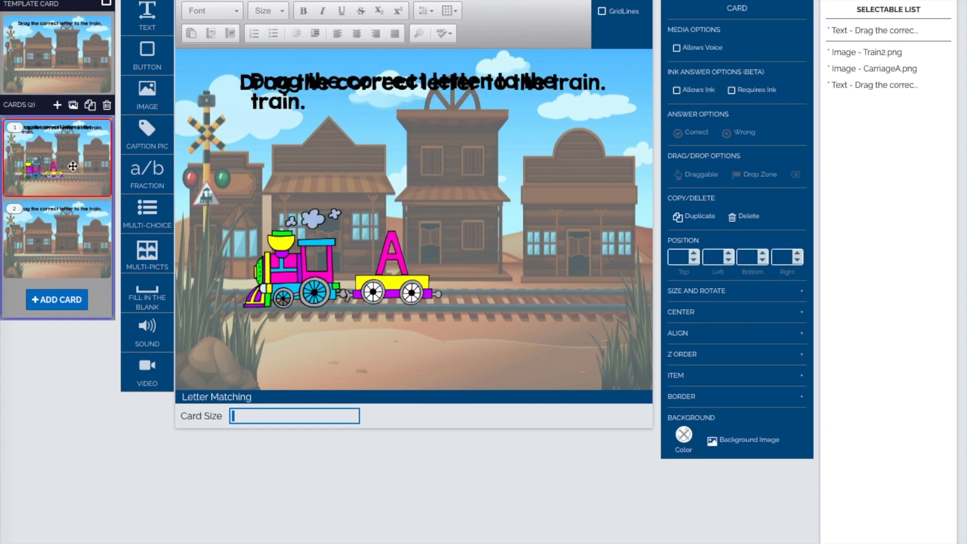
pyautogui.click(368, 71)
pyautogui.click(743, 215)
# Unlock the template's instruction text on card 2 and deselect it
pyautogui.click(69, 79)
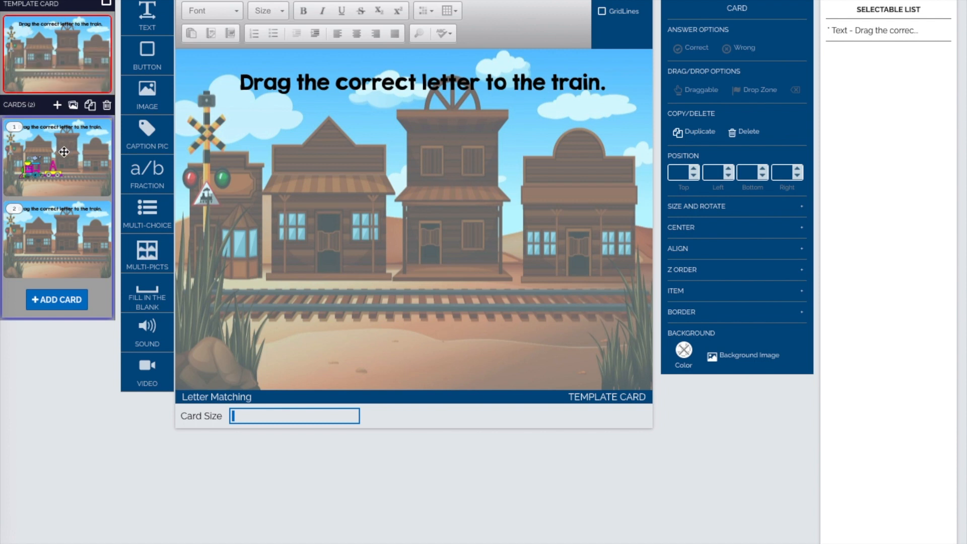
pyautogui.click(76, 216)
pyautogui.click(313, 81)
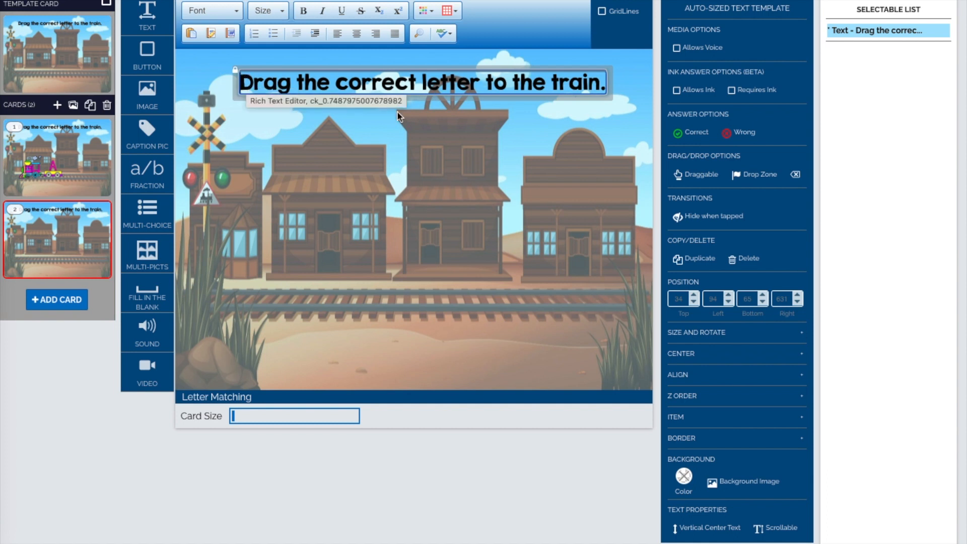
pyautogui.click(234, 70)
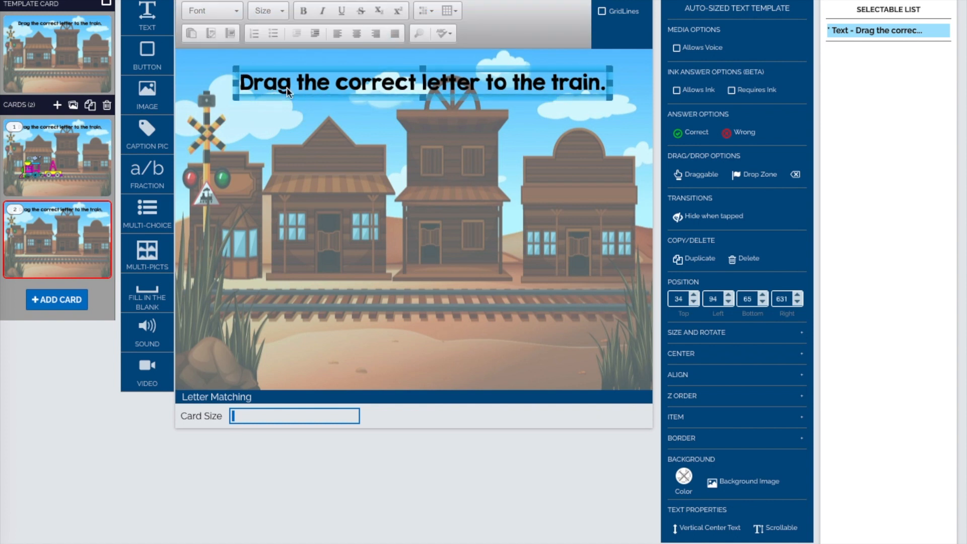
pyautogui.click(253, 221)
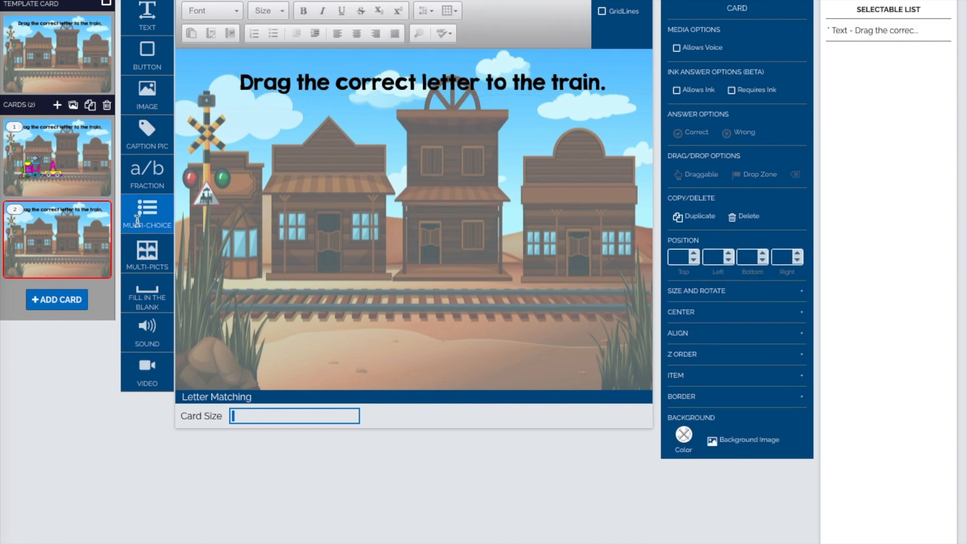
# Duplicate carriage A twice on card 1 and place the copies side by side above the train
pyautogui.click(45, 183)
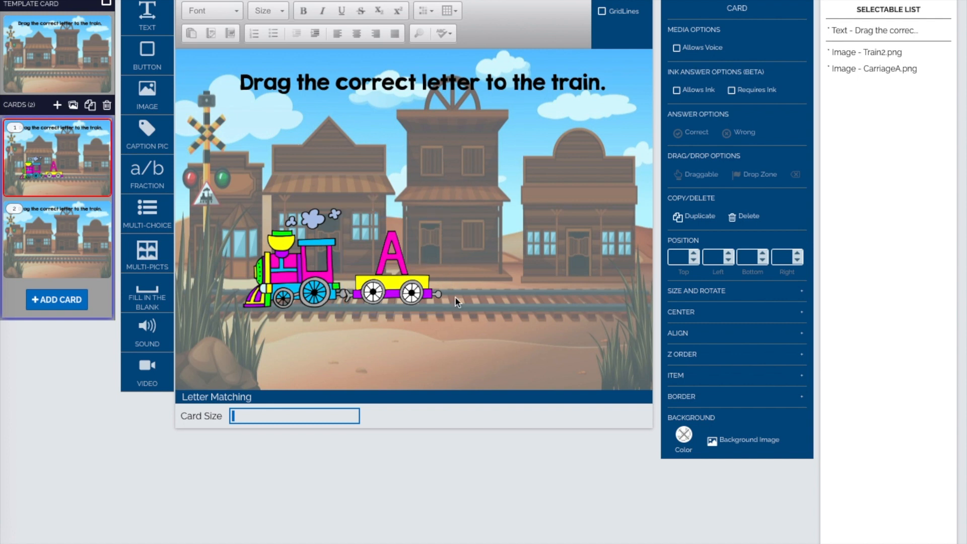
pyautogui.moveTo(151, 99)
pyautogui.mouseDown()
pyautogui.moveTo(335, 153)
pyautogui.moveTo(151, 101)
pyautogui.mouseUp()
pyautogui.click(378, 267)
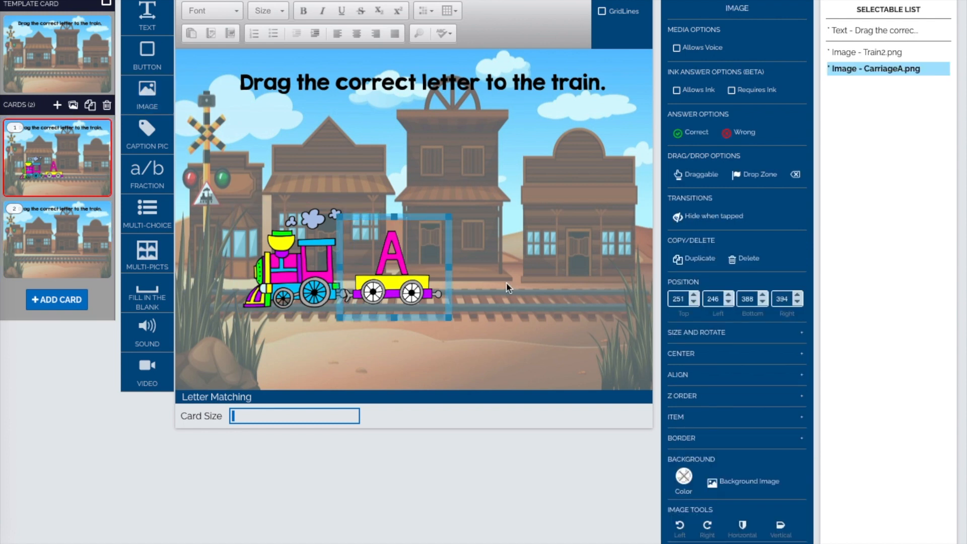
pyautogui.click(697, 261)
pyautogui.moveTo(390, 270); pyautogui.dragTo(348, 155)
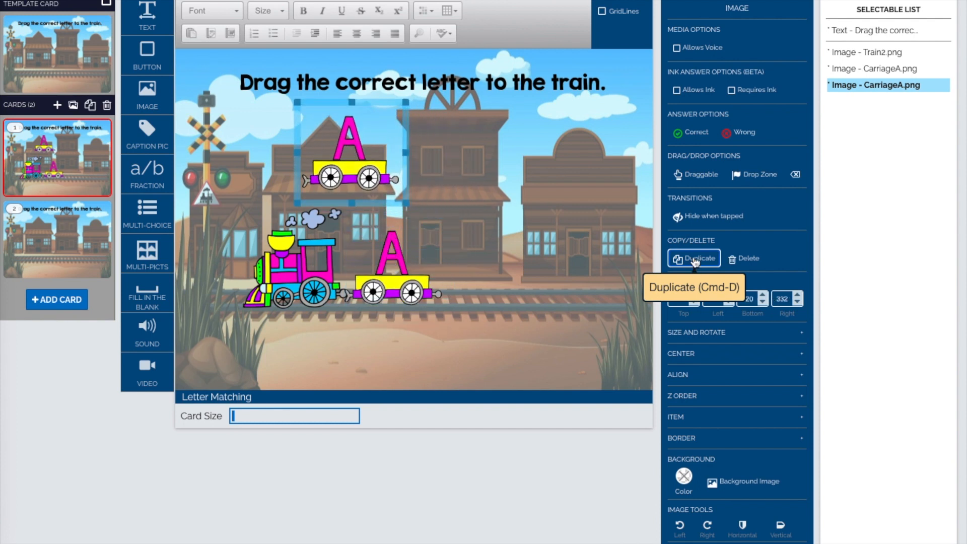
pyautogui.click(694, 260)
pyautogui.click(373, 189)
pyautogui.moveTo(368, 180); pyautogui.dragTo(471, 171)
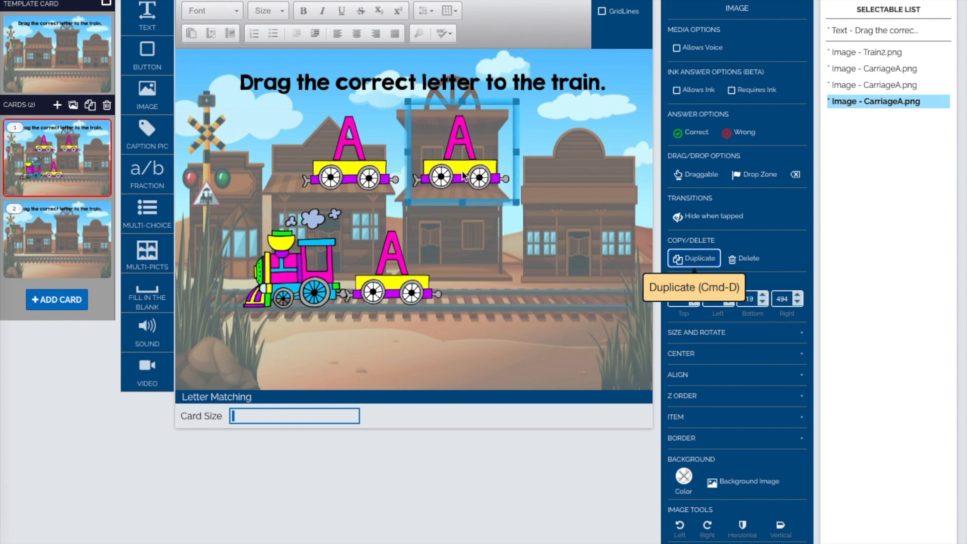
# Change the image of the first carriage copy to Carriagea.png and the second to Carriagek.png
pyautogui.click(357, 159)
pyautogui.scroll(-1, 654, 447)
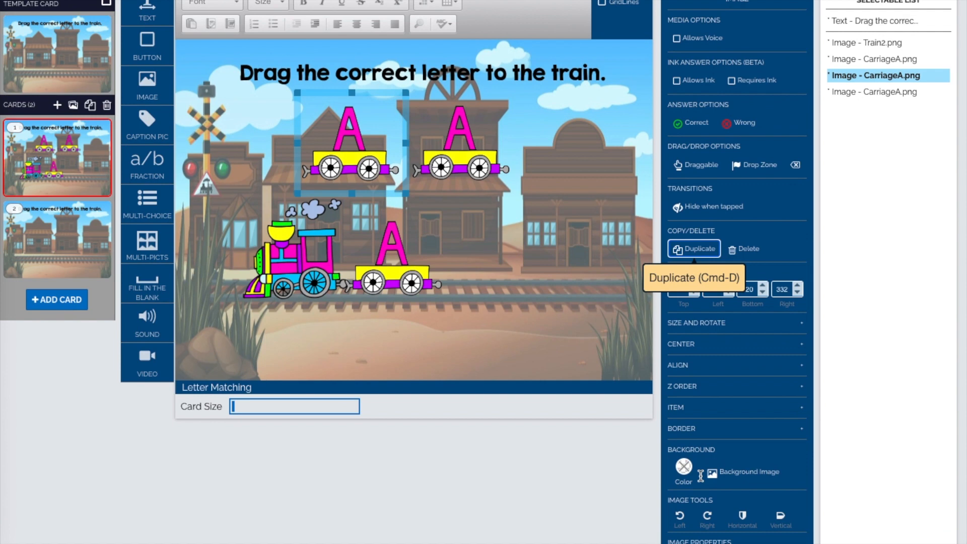
pyautogui.click(702, 524)
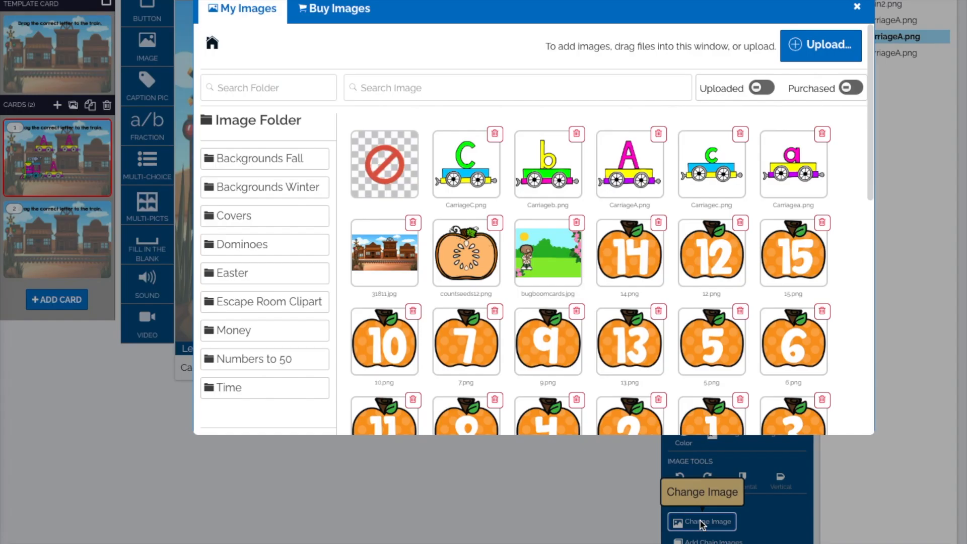
pyautogui.click(790, 171)
pyautogui.click(469, 136)
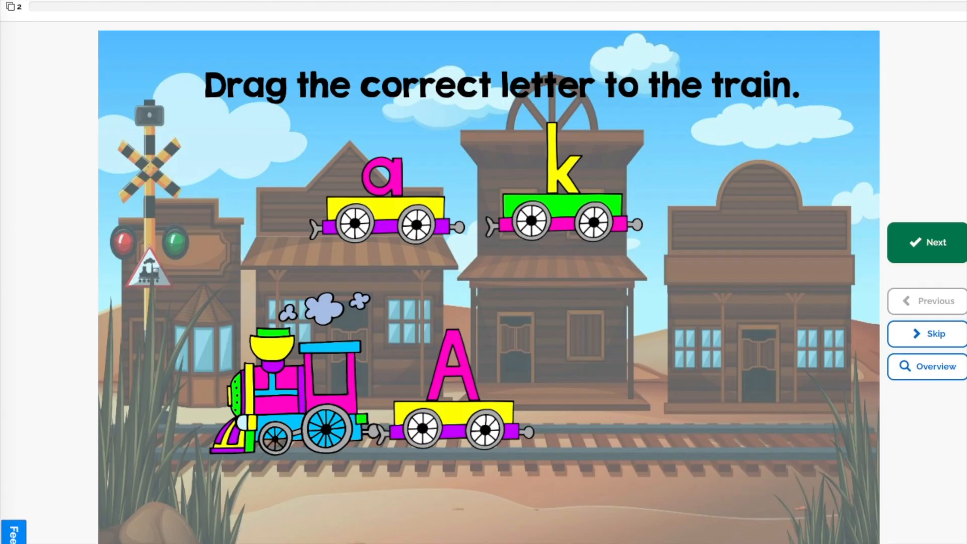
# Make the lowercase a and k carriages draggable
pyautogui.click(370, 177)
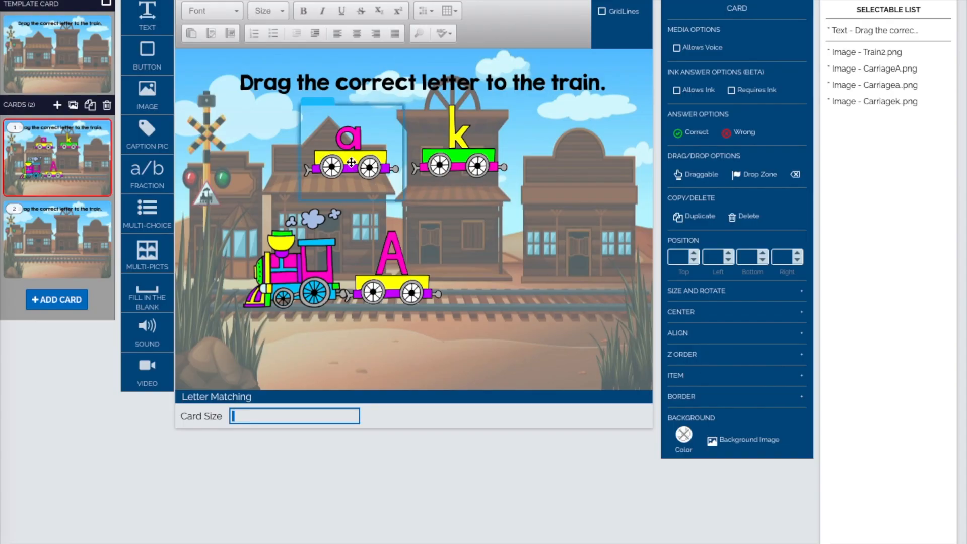
pyautogui.click(351, 162)
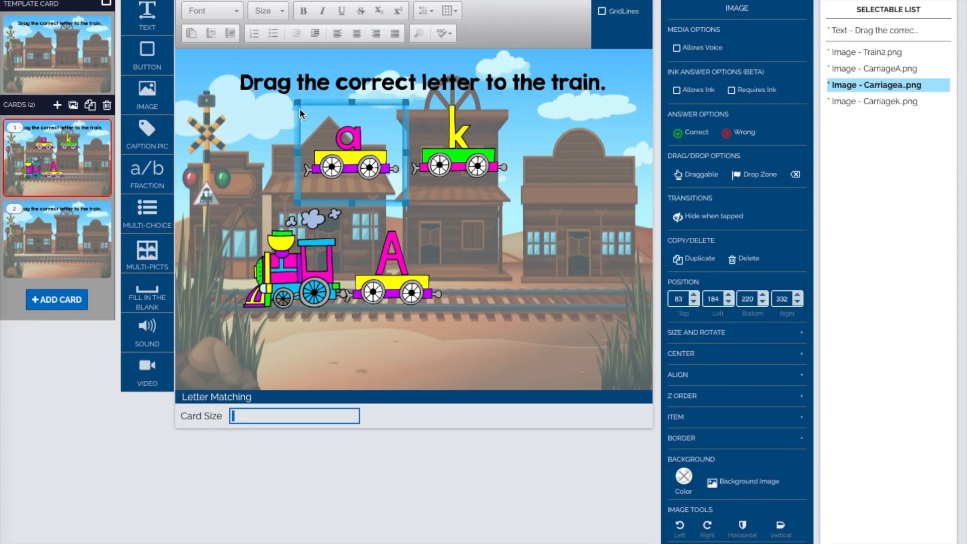
pyautogui.click(700, 174)
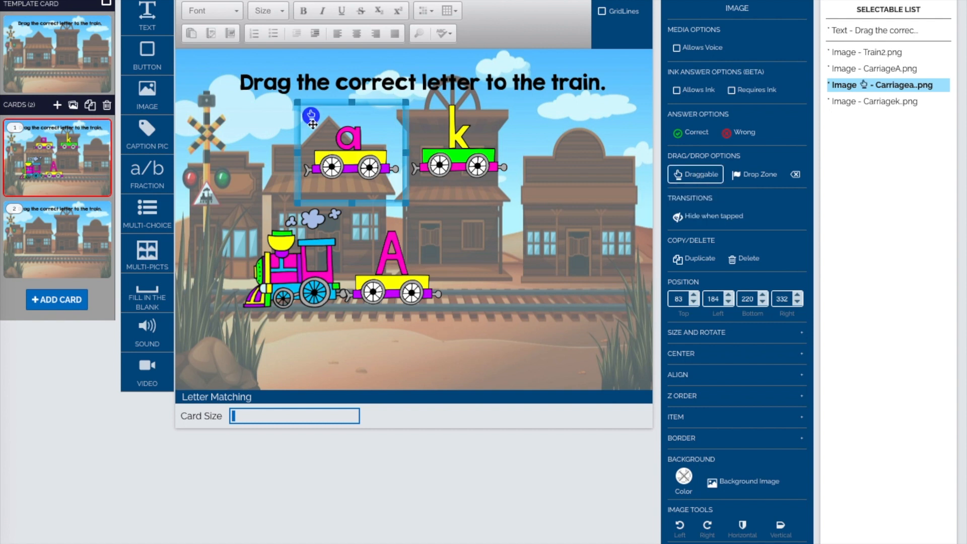
pyautogui.click(427, 144)
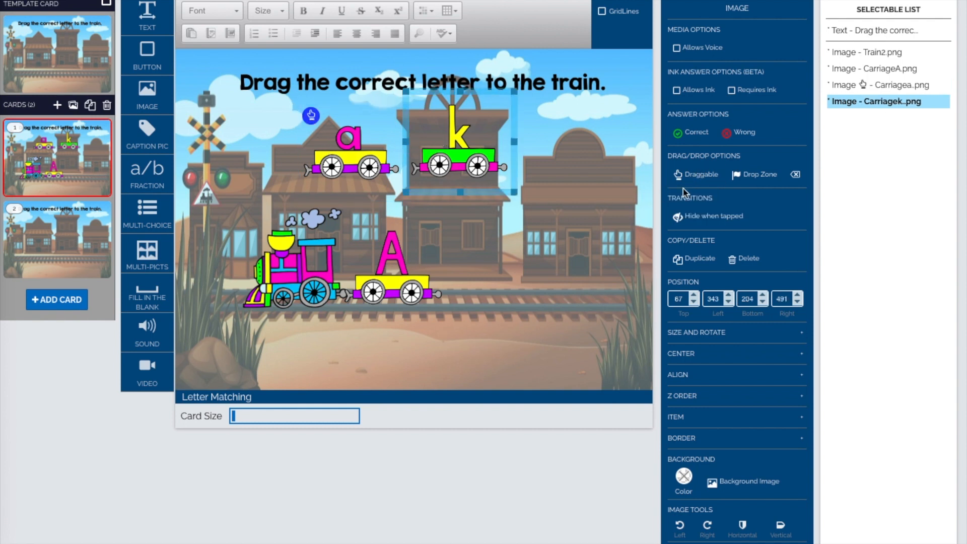
pyautogui.click(696, 180)
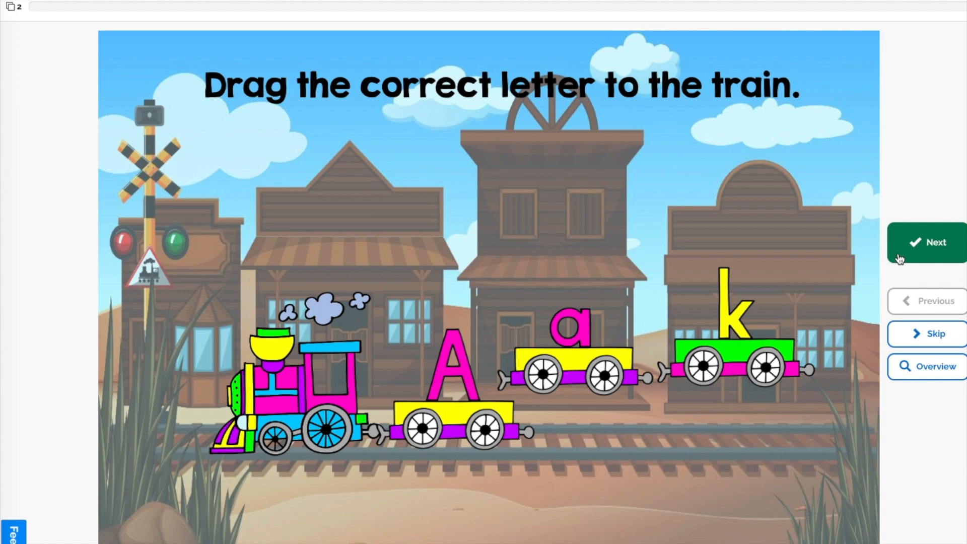
# Advance the deck preview to the second card and quit the preview
pyautogui.click(899, 259)
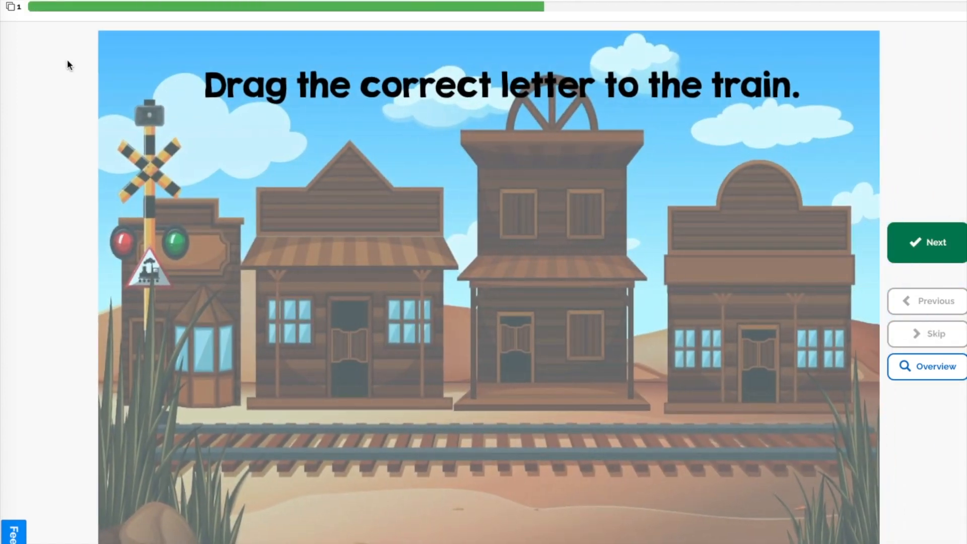
pyautogui.press('Escape')
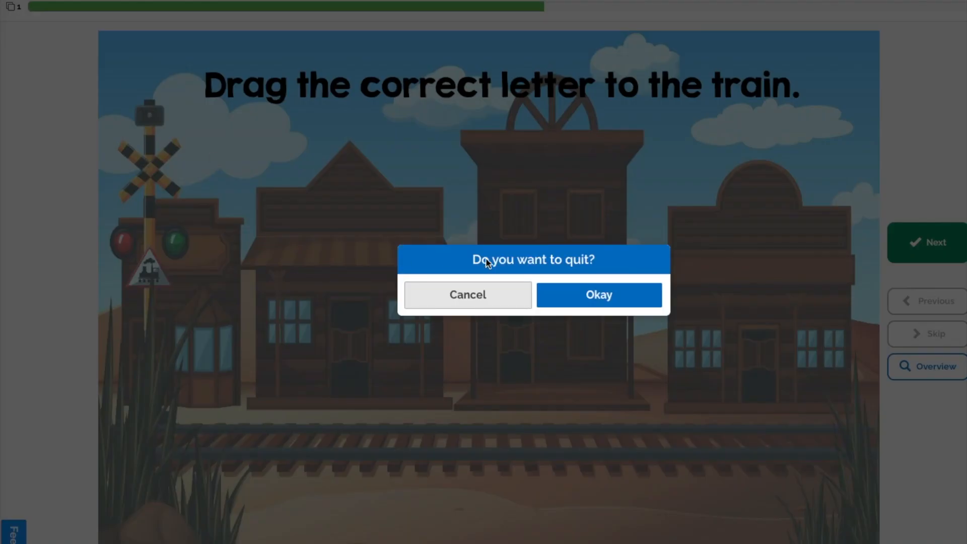
pyautogui.click(584, 305)
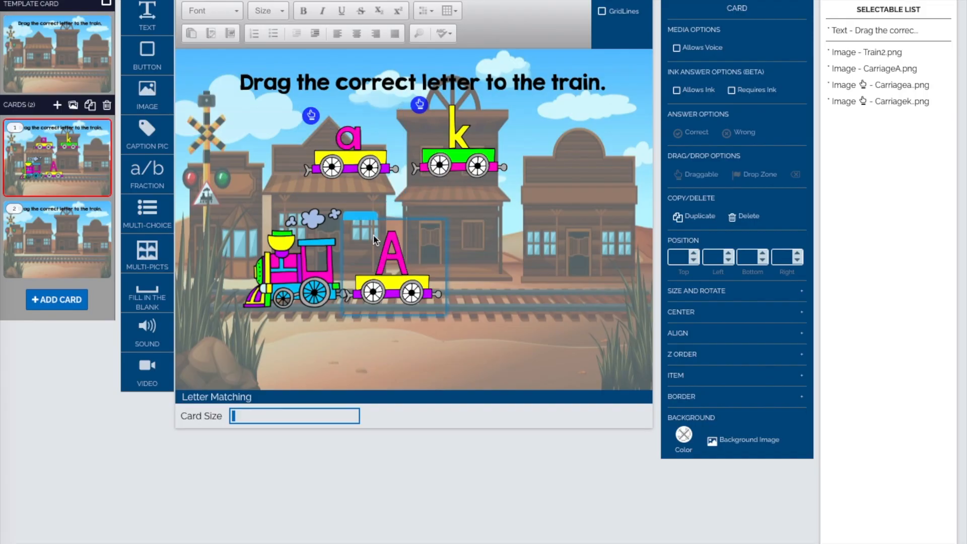
# Add a text box about 216 by 92 behind carriage A and move the lowercase a carriage onto it on the tracks
pyautogui.click(386, 248)
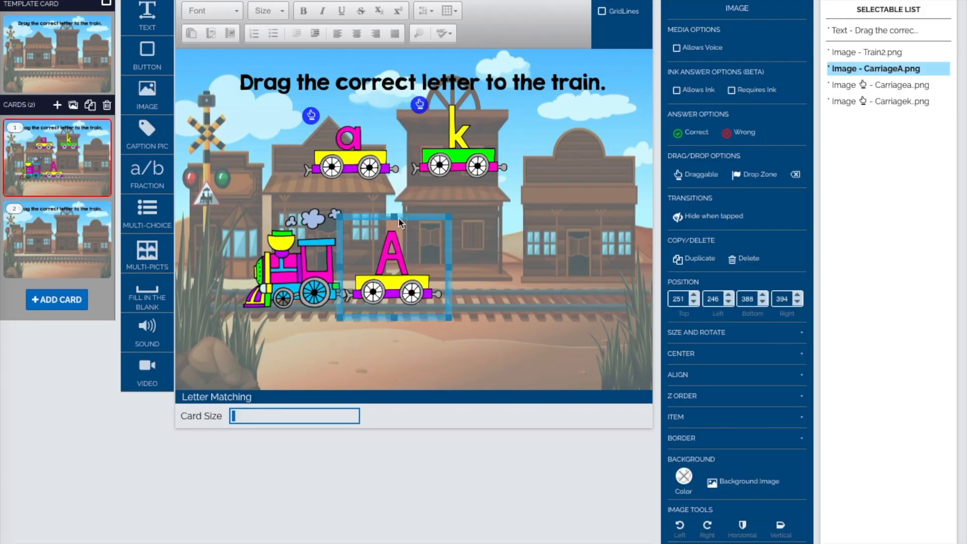
pyautogui.click(477, 252)
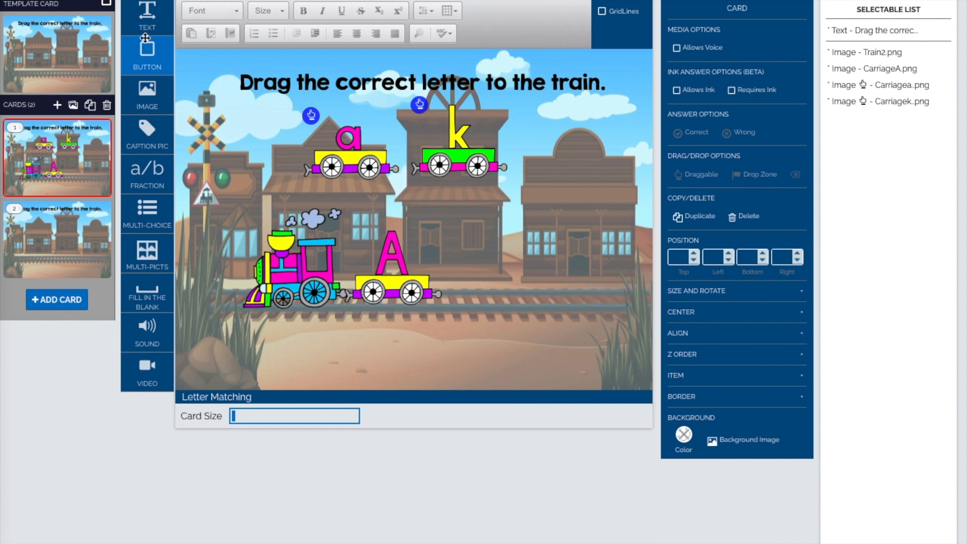
pyautogui.moveTo(147, 16); pyautogui.dragTo(519, 302)
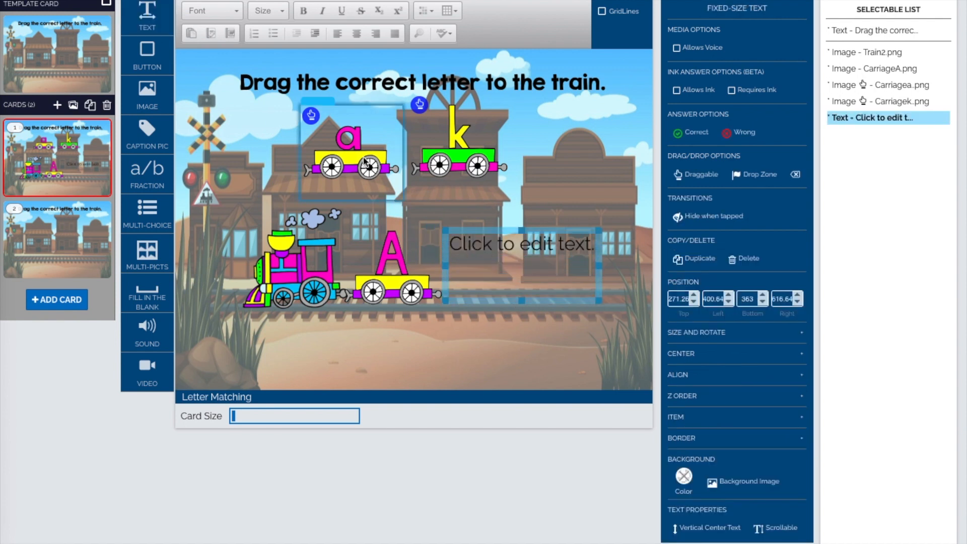
pyautogui.moveTo(355, 159); pyautogui.dragTo(495, 281)
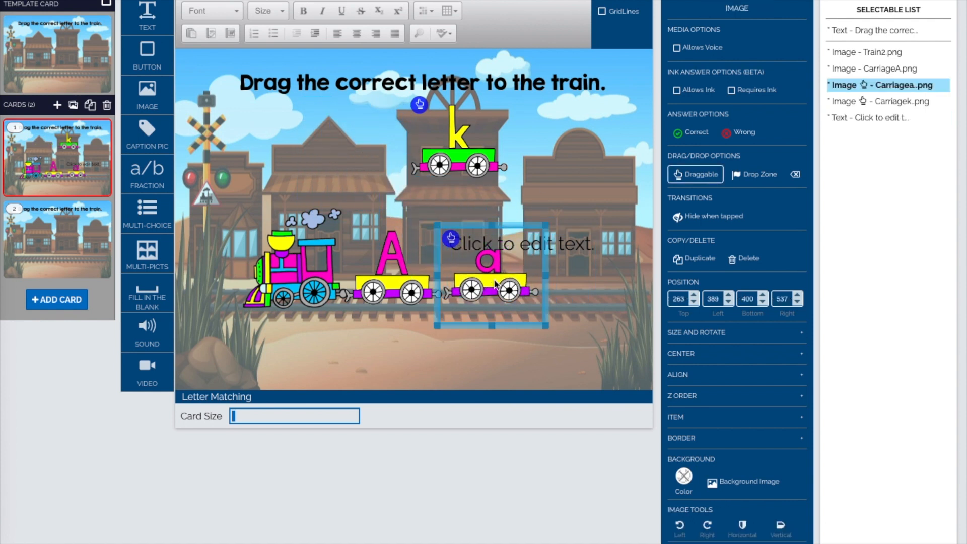
# Move the lowercase a carriage back beside carriage k, and resize the text box behind carriage A to about 142 by 102 with its text cleared
pyautogui.click(597, 264)
pyautogui.moveTo(597, 266); pyautogui.dragTo(359, 156)
pyautogui.click(504, 270)
pyautogui.moveTo(527, 264); pyautogui.dragTo(453, 245)
pyautogui.press('BackSpace')
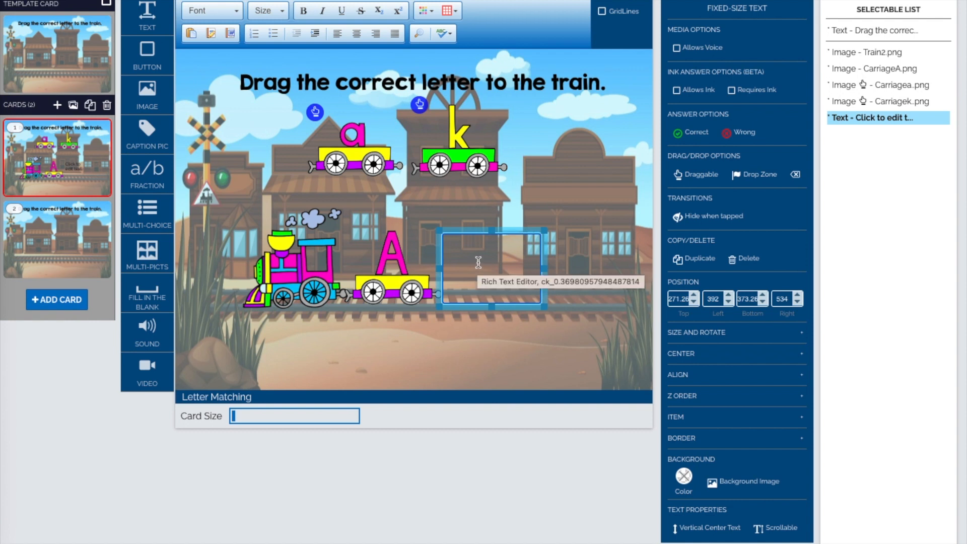
# Make the empty text box behind carriage A a drop zone and link the lowercase a carriage to it
pyautogui.click(738, 174)
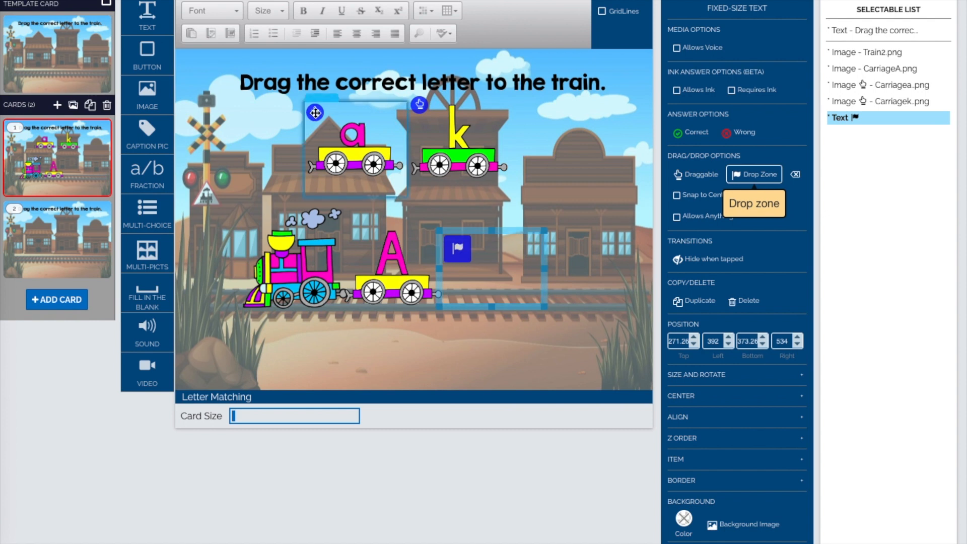
pyautogui.moveTo(419, 195); pyautogui.dragTo(457, 254)
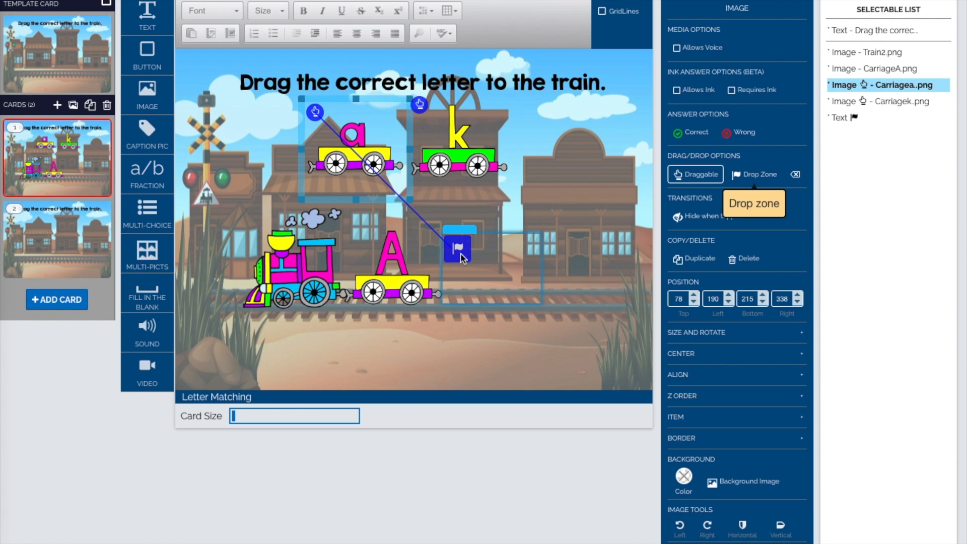
pyautogui.click(459, 255)
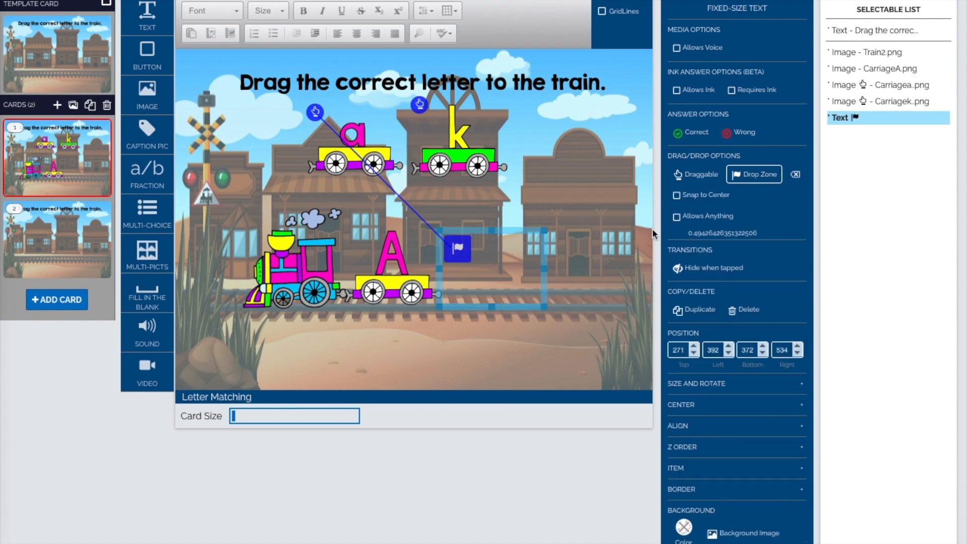
# Preview the card and test the drop zone by submitting the k carriage behind the train and placing the a carriage there
pyautogui.moveTo(709, 223)
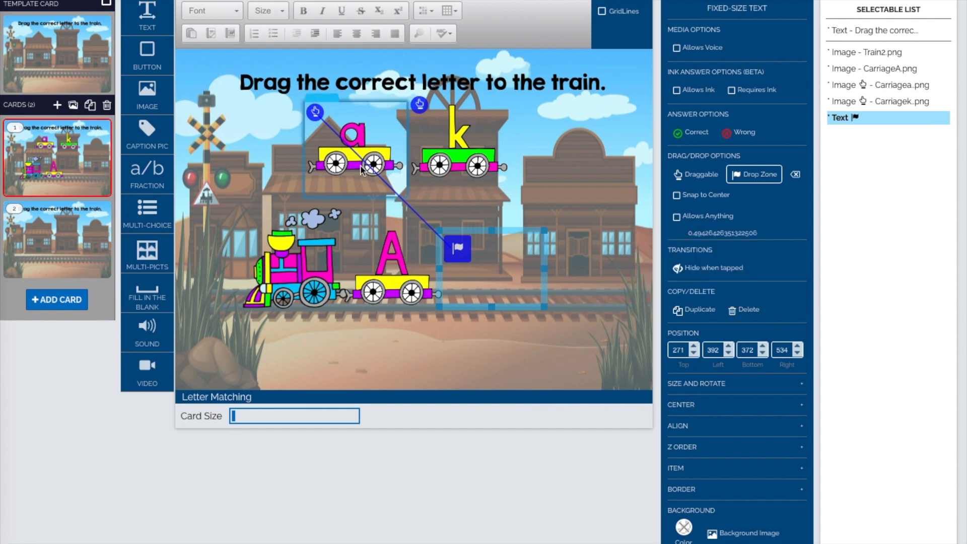
pyautogui.click(545, 176)
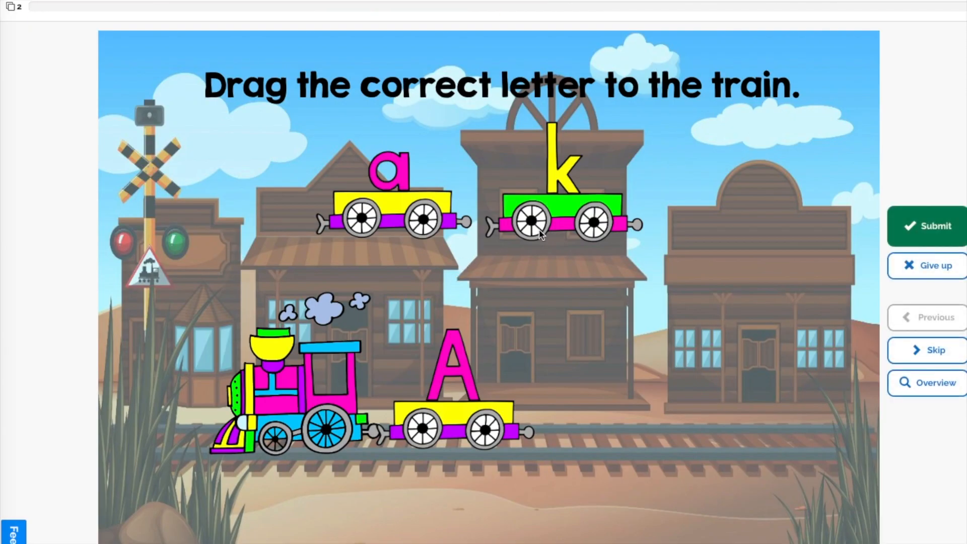
pyautogui.moveTo(563, 211); pyautogui.dragTo(607, 411)
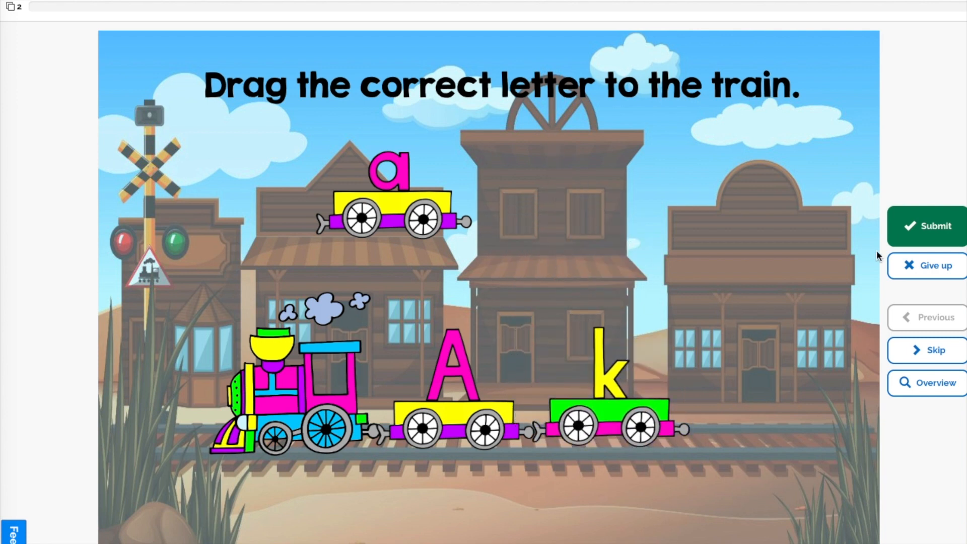
pyautogui.click(914, 225)
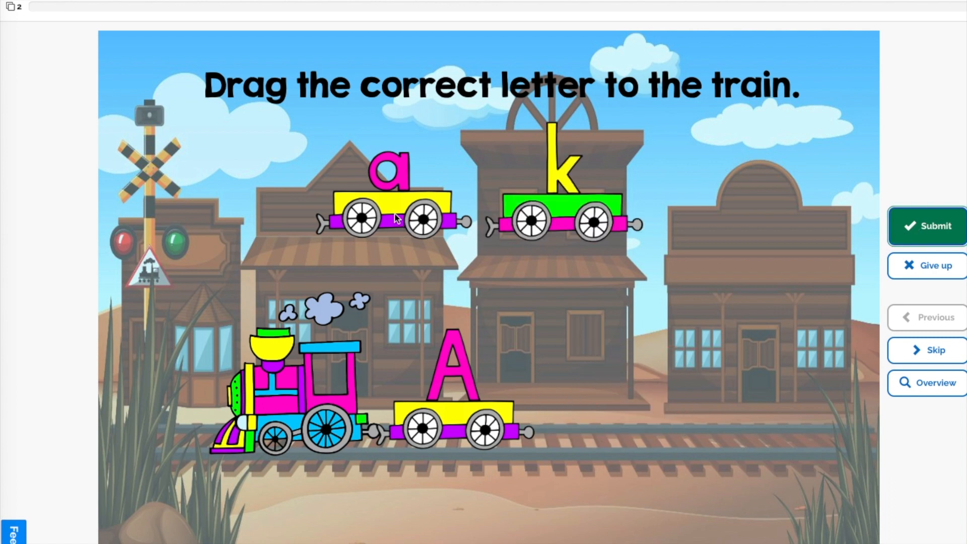
pyautogui.moveTo(398, 218); pyautogui.dragTo(579, 368)
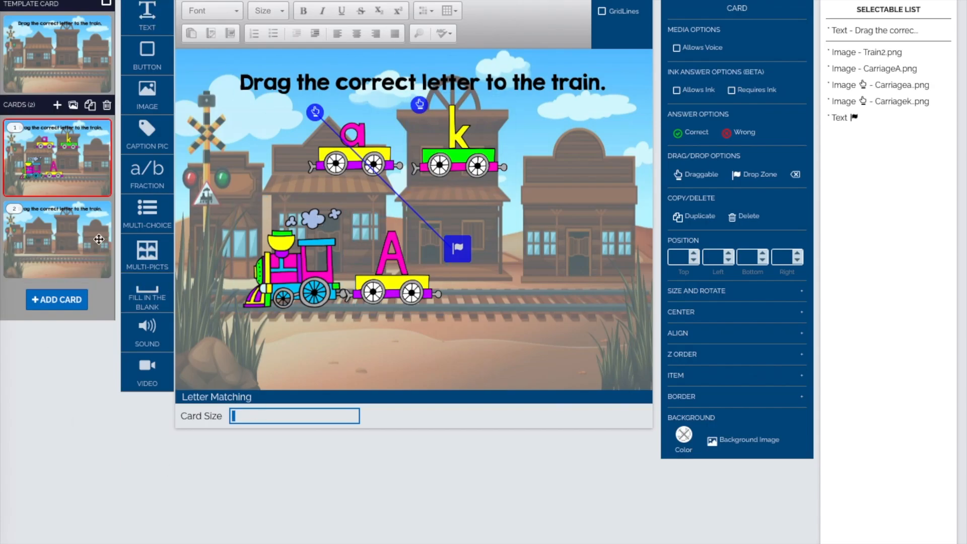
# Duplicate the first card and change the capital carriage on the copy to CarriageR.png
pyautogui.click(90, 167)
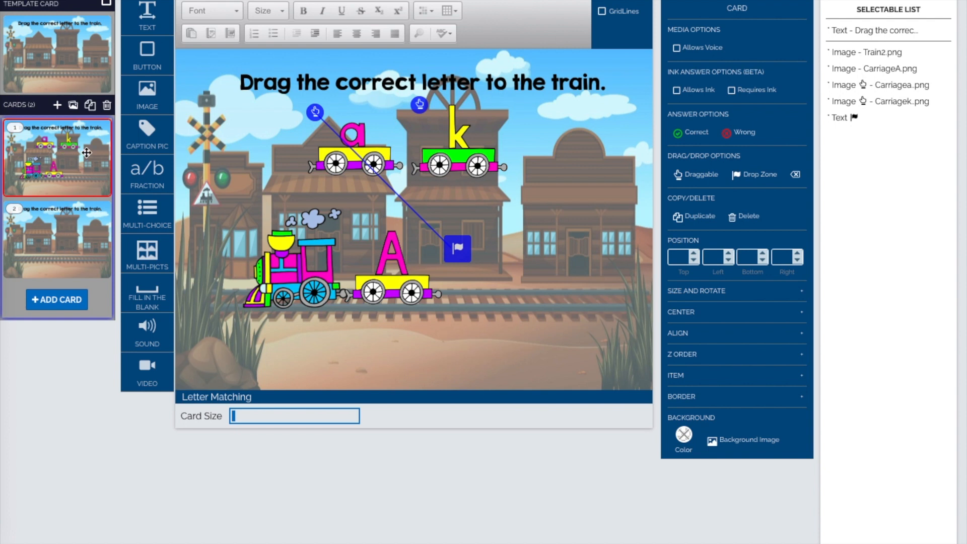
pyautogui.click(91, 106)
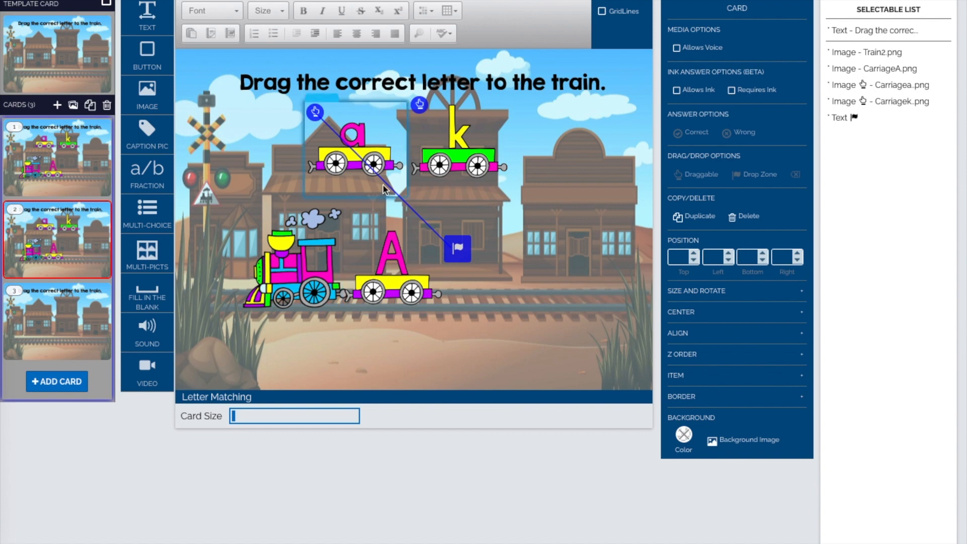
pyautogui.click(406, 265)
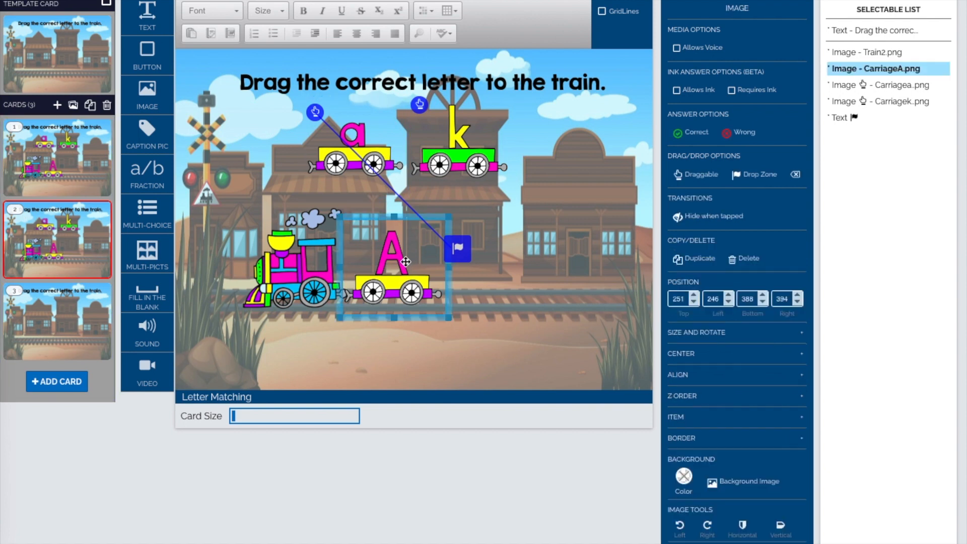
pyautogui.click(702, 538)
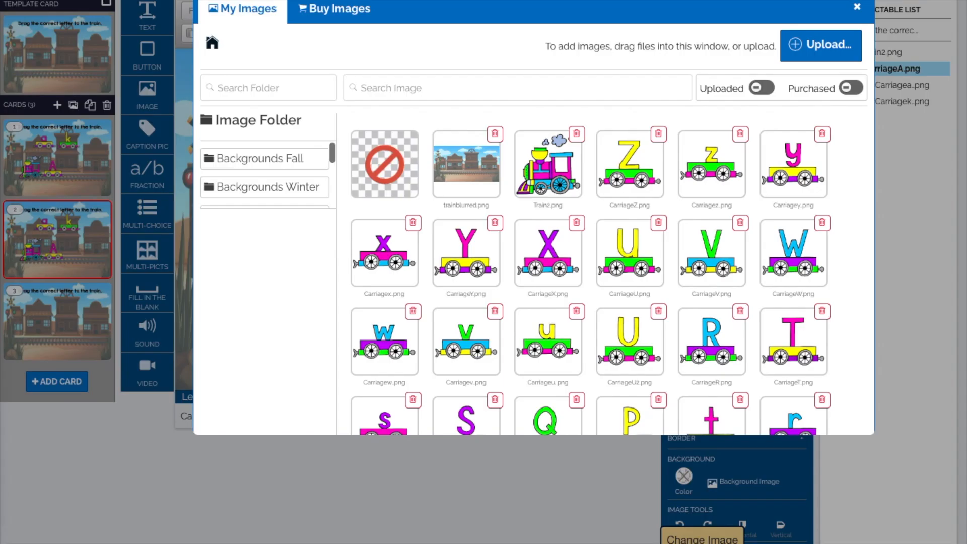
pyautogui.click(707, 341)
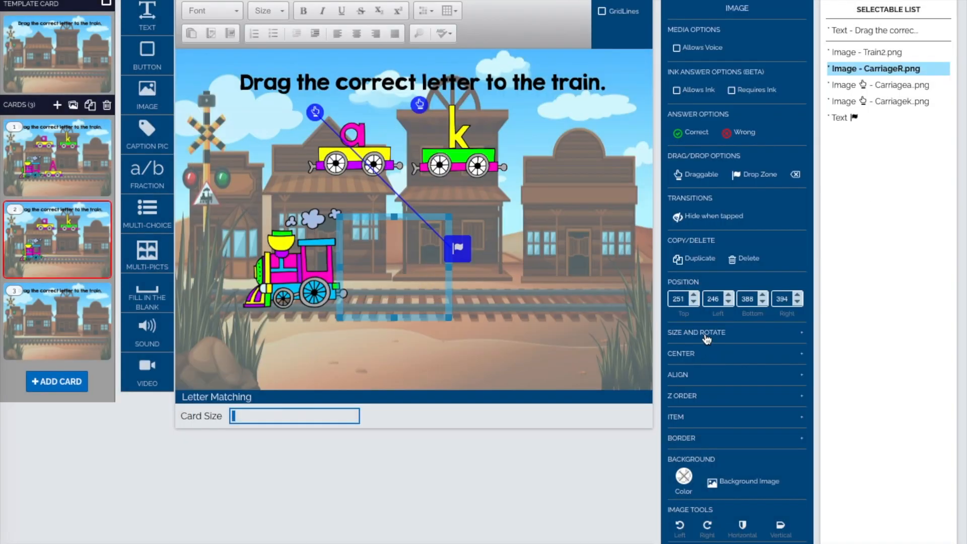
# Change the linked lowercase a carriage on the second card to Carriager.png
pyautogui.click(370, 154)
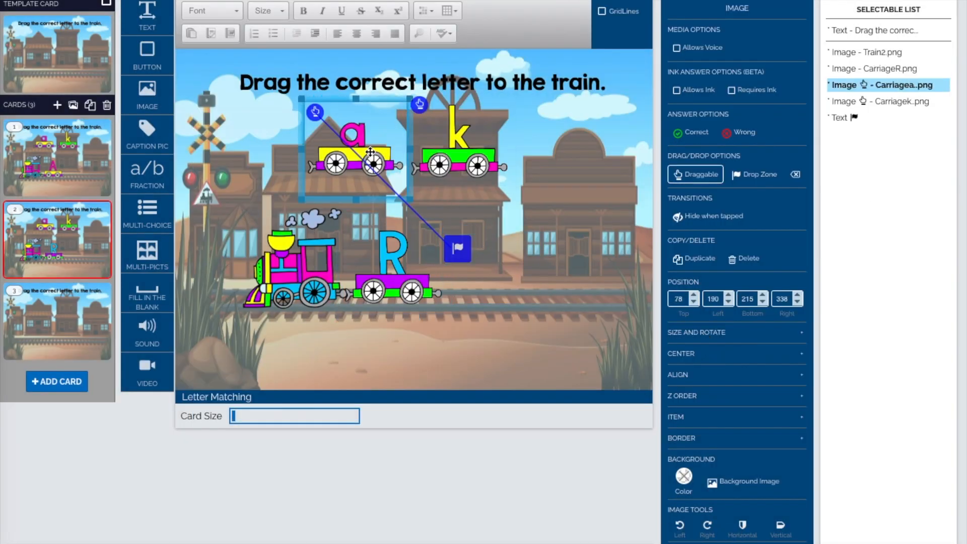
pyautogui.click(702, 538)
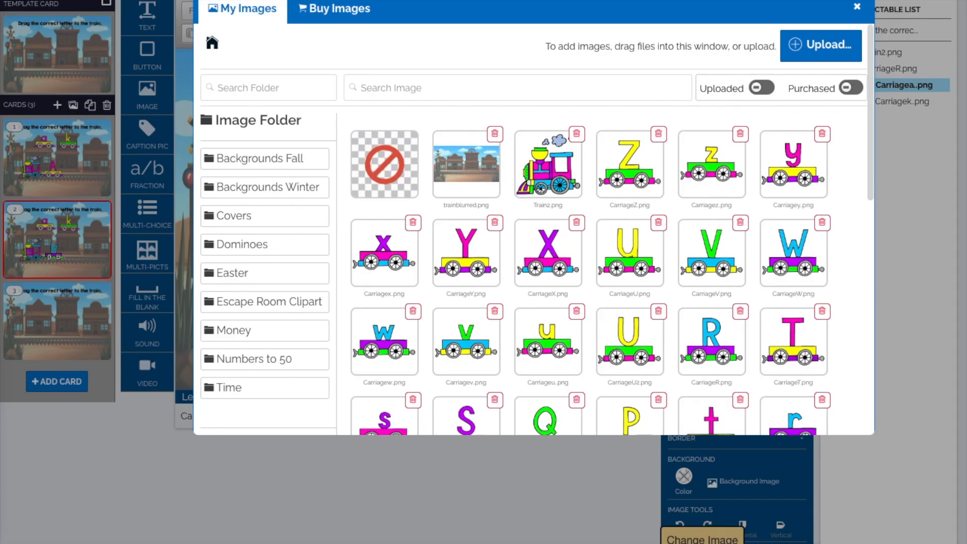
pyautogui.scroll(-2, 626, 372)
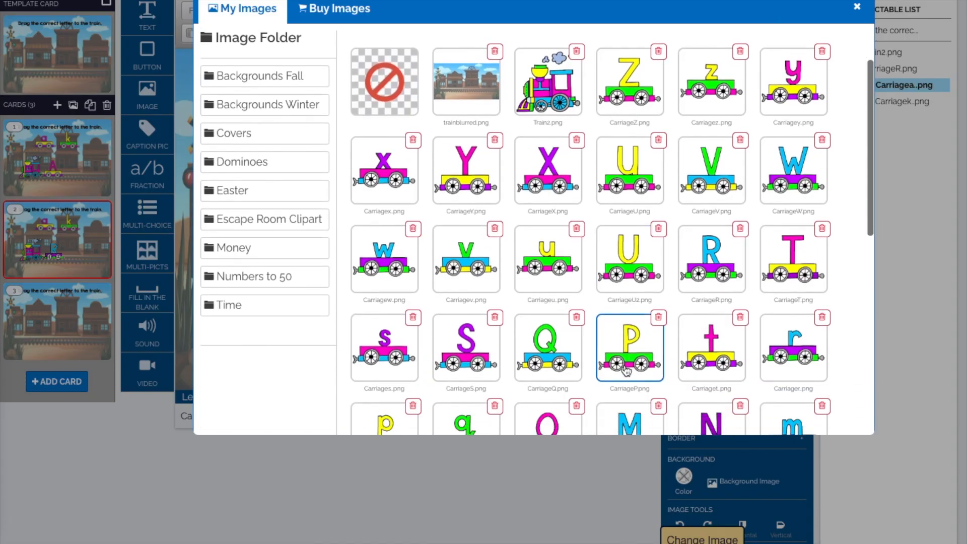
pyautogui.click(791, 345)
# Change the lowercase k carriage on the second card to Carriageb.png from the second page of the image library
pyautogui.click(455, 164)
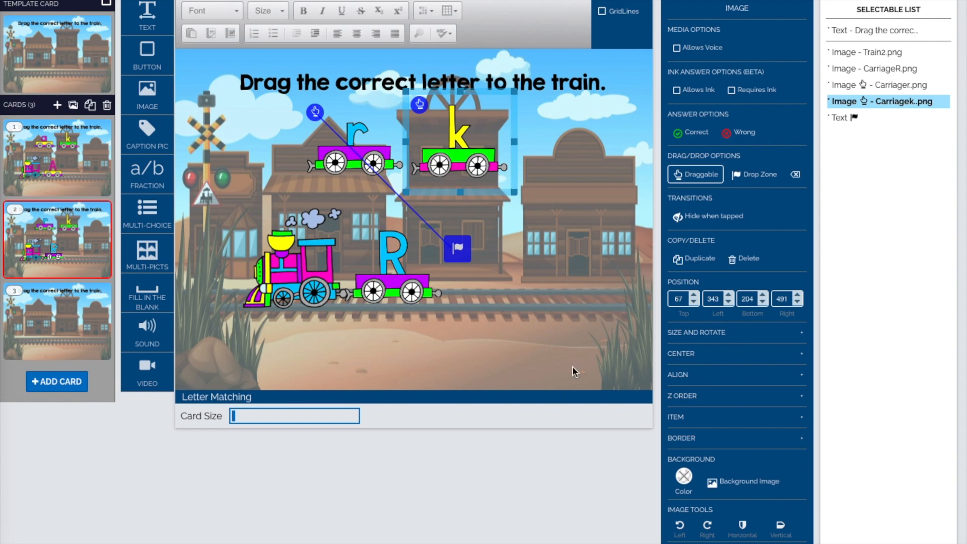
pyautogui.click(702, 538)
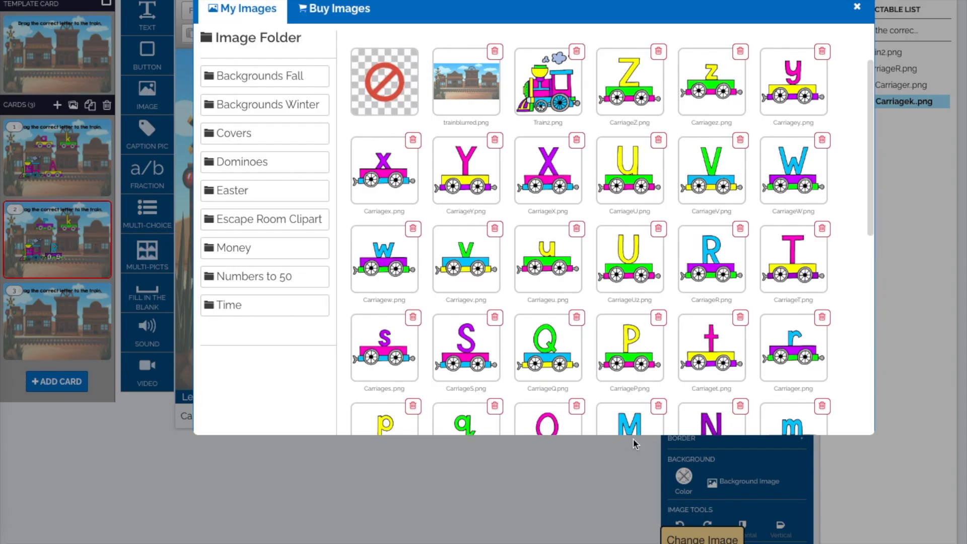
pyautogui.scroll(-10, 636, 376)
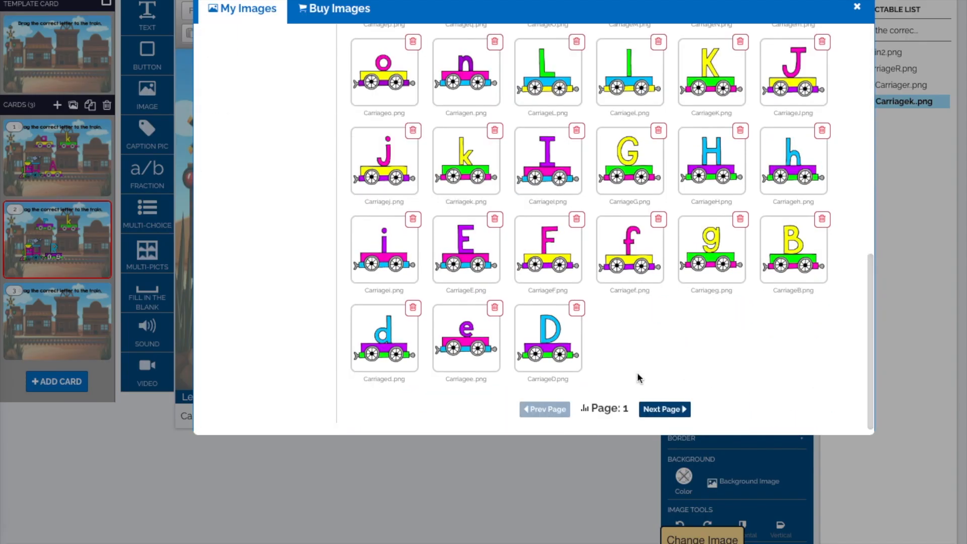
pyautogui.click(662, 410)
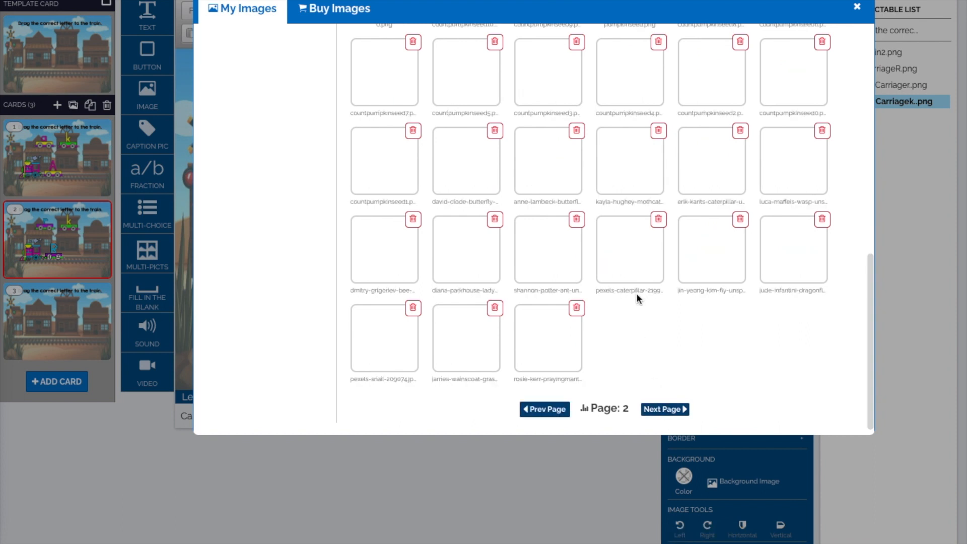
pyautogui.scroll(5, 643, 282)
pyautogui.scroll(3, 642, 281)
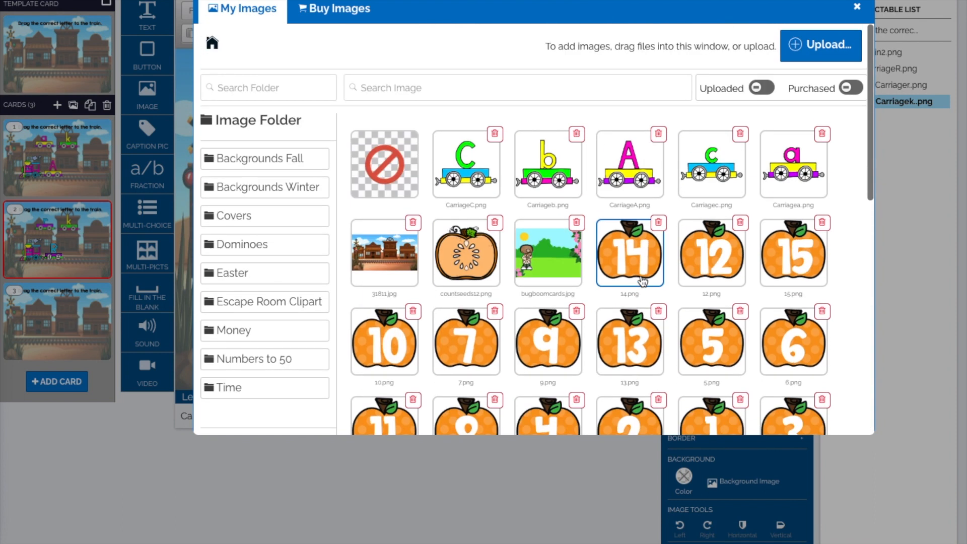
pyautogui.click(549, 163)
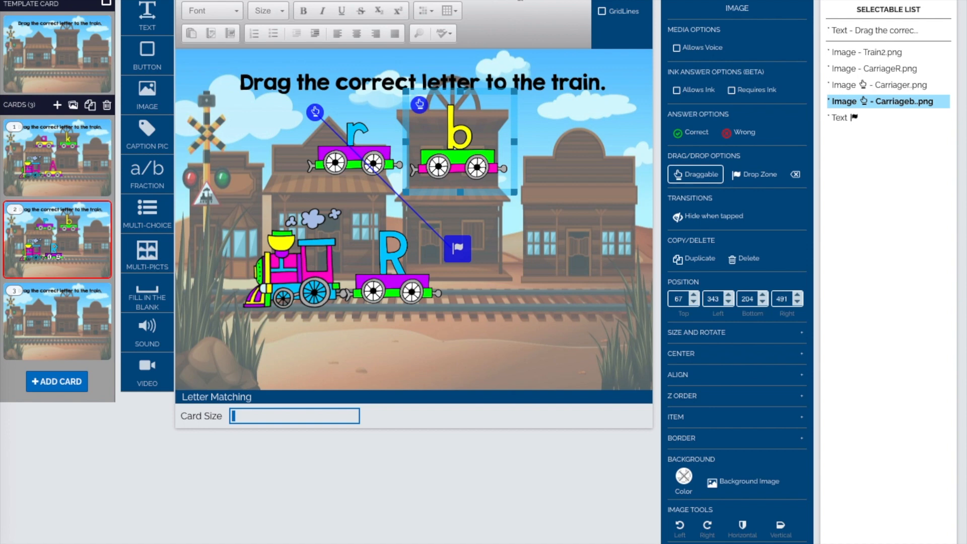
# Open the deck's details and set its price to 230 points
pyautogui.click(520, 1)
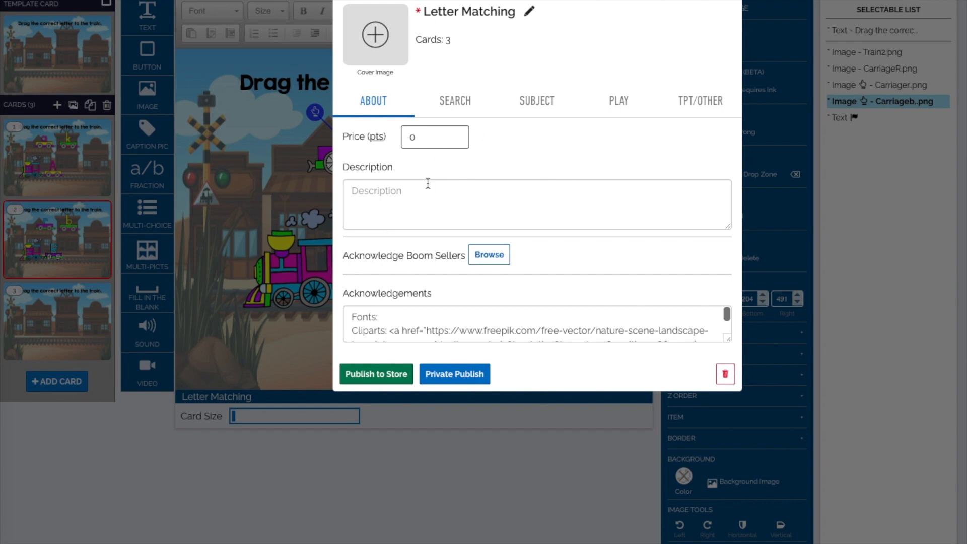
pyautogui.click(427, 137)
pyautogui.doubleClick(408, 137)
pyautogui.write('230')
# Enter the deck description "Students will create trains by matching upper and lower case letters."
pyautogui.click(425, 194)
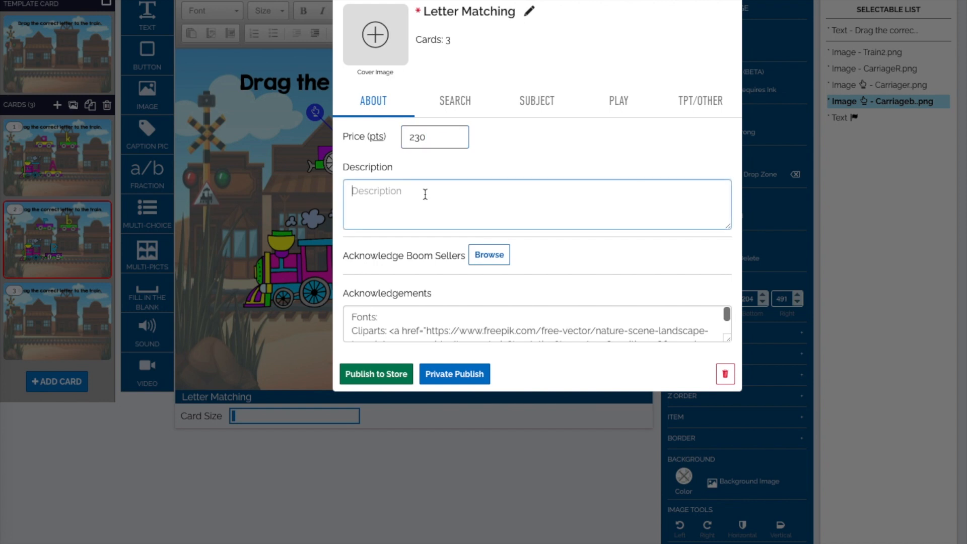
pyautogui.write('Students will create trains by mat')
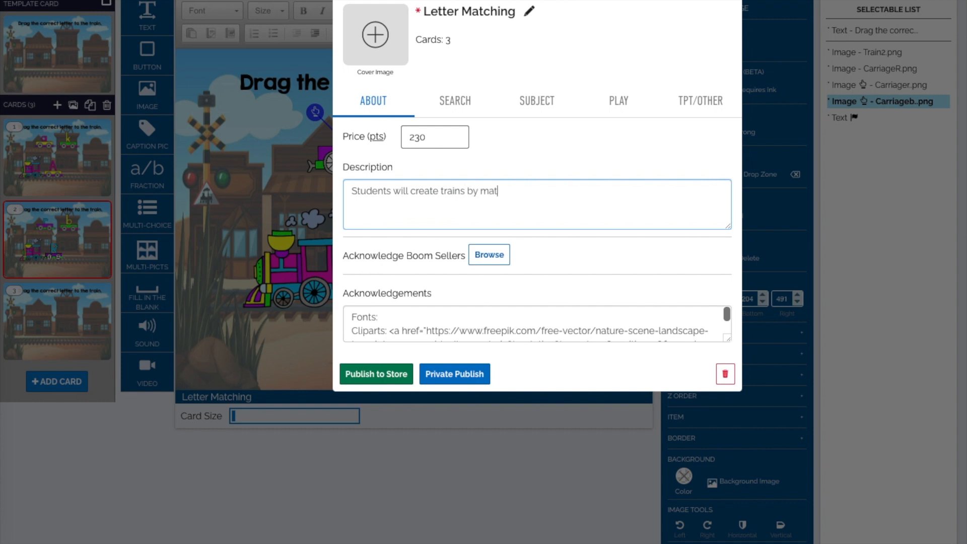
pyautogui.write('ching upper and lower cas')
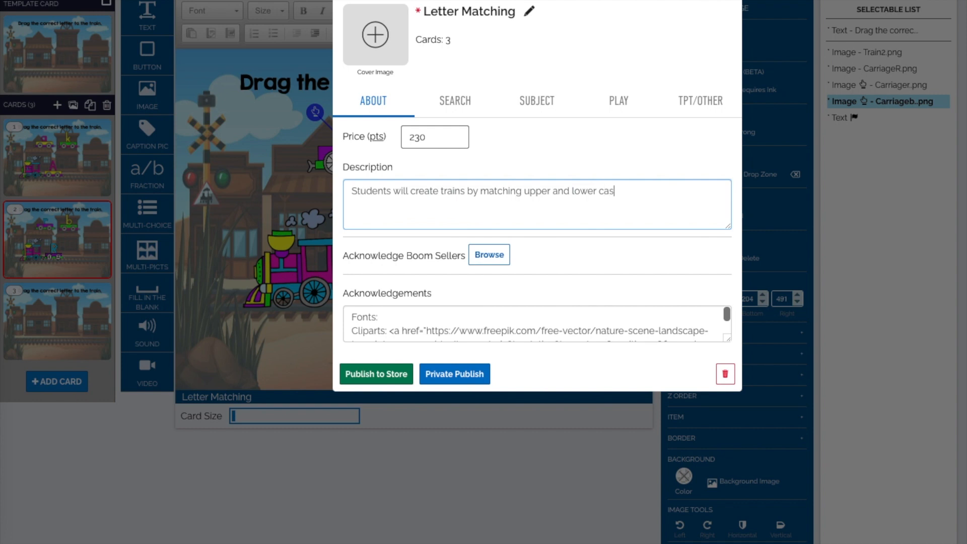
pyautogui.write('e letters.')
# In the deck's acknowledgements, credit KG Fonts for the fonts and add "Kinka Arts," before the Freepik link in the cliparts line
pyautogui.click(388, 316)
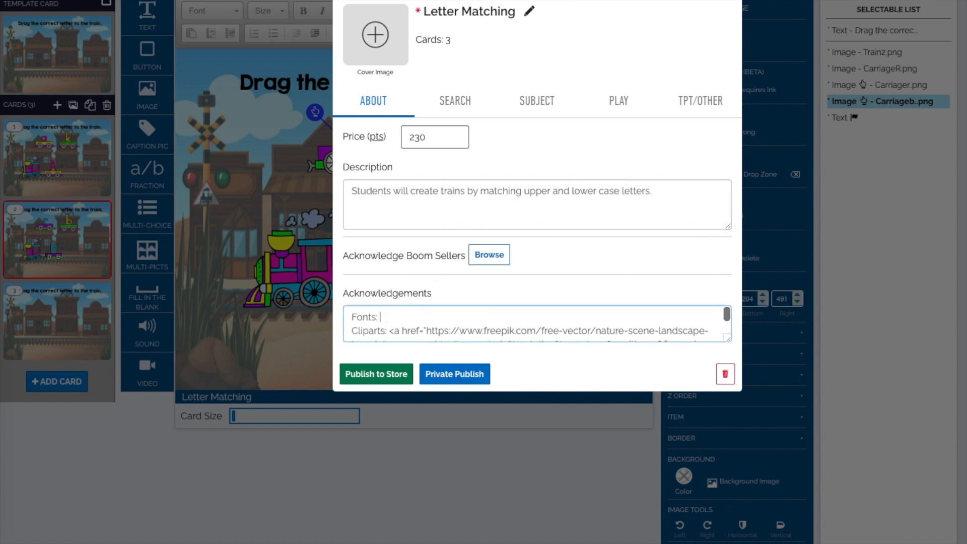
pyautogui.write('KG Fonts')
pyautogui.scroll(-1, 411, 327)
pyautogui.scroll(1, 403, 333)
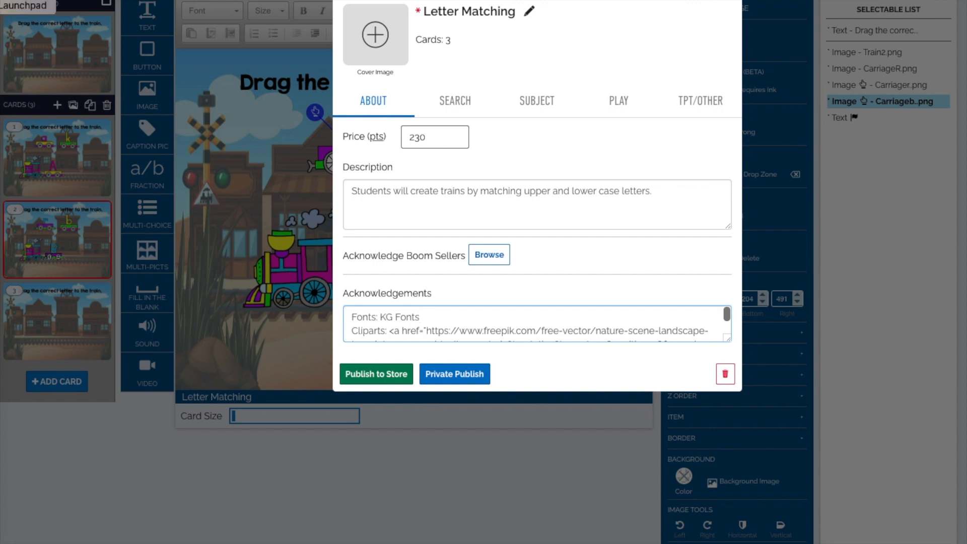
pyautogui.click(391, 330)
pyautogui.write('Kinka Arts,')
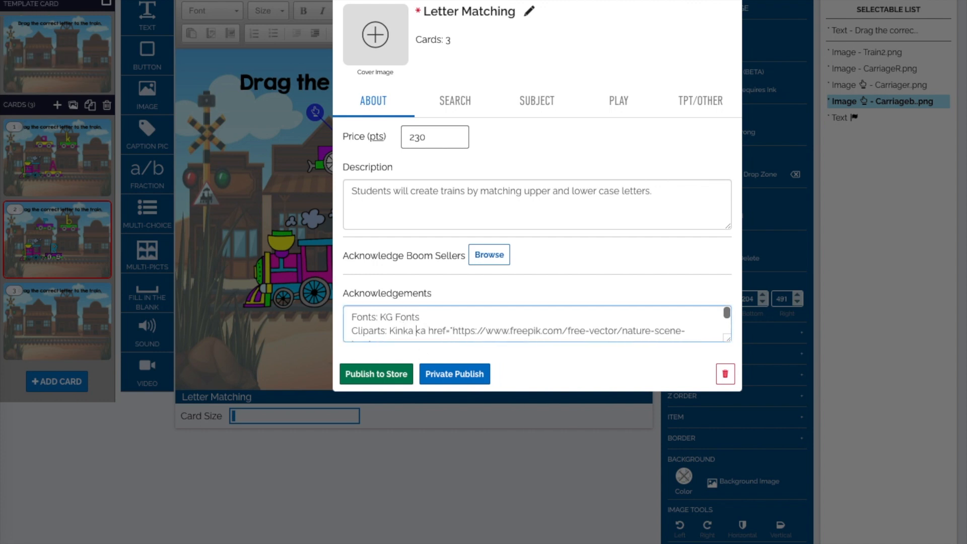
pyautogui.scroll(-1, 504, 325)
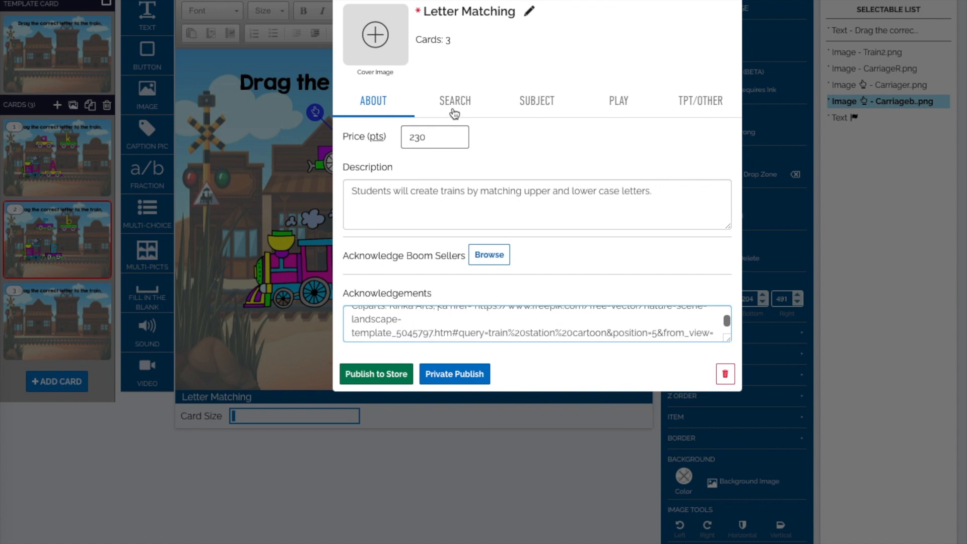
# Set the deck's search keywords to "letter matching alphabet upper case lower case"
pyautogui.click(456, 101)
pyautogui.click(435, 154)
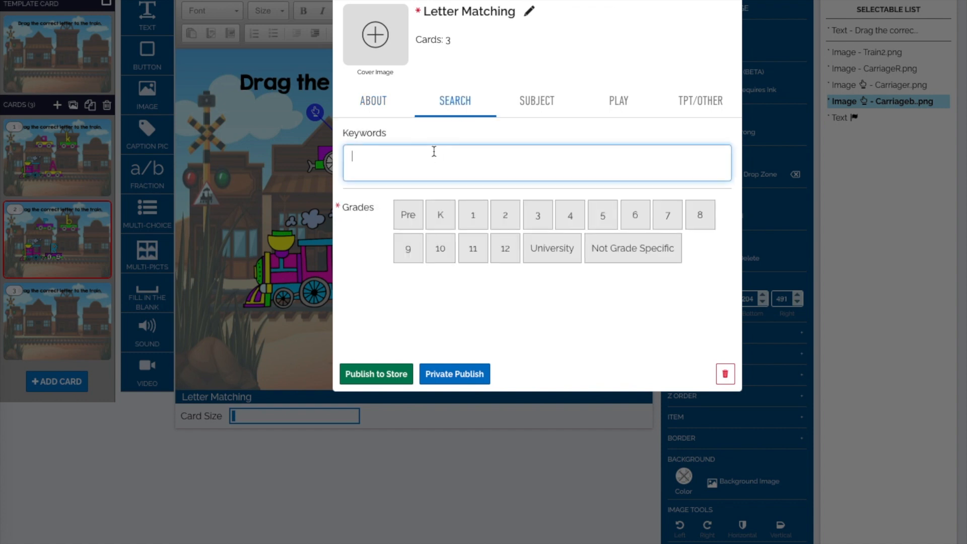
pyautogui.write('letter matching alphabet')
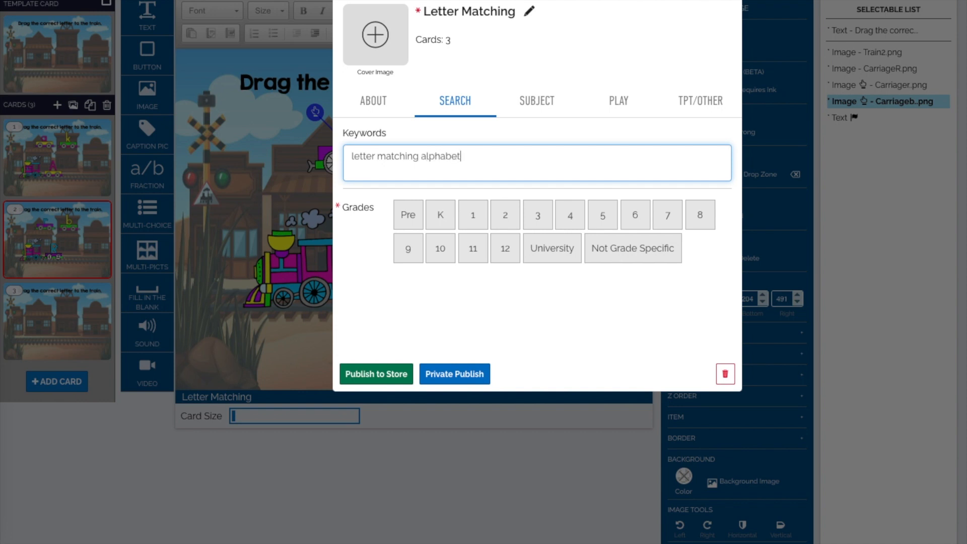
pyautogui.write(' upper case lower case')
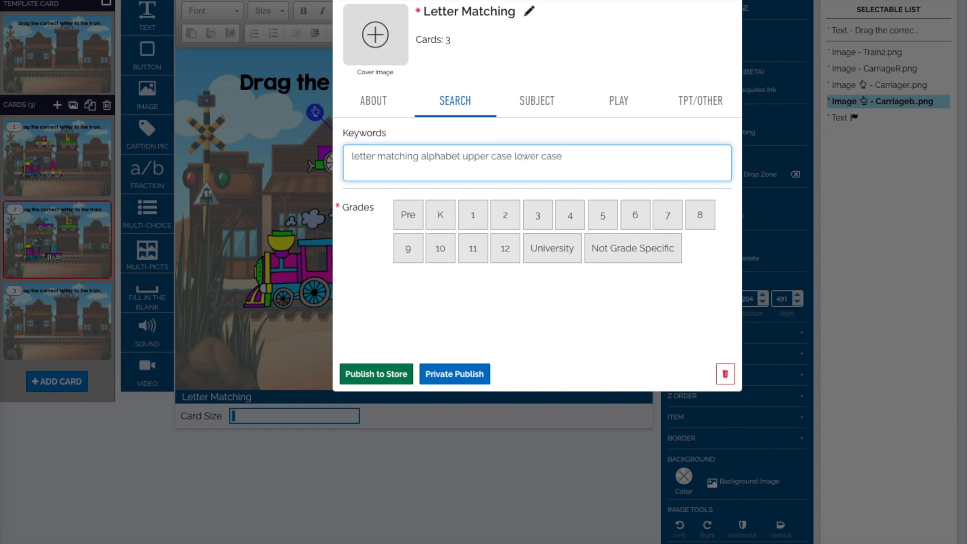
# Assign the deck to grades Pre, K and 1
pyautogui.click(410, 217)
pyautogui.click(439, 221)
pyautogui.click(473, 226)
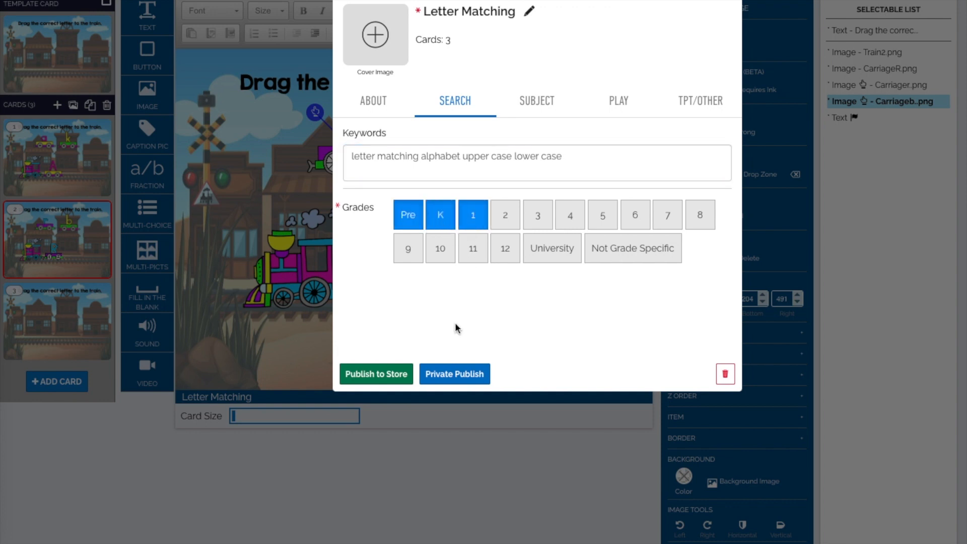
# Assign the deck to the English Language Arts subject with its Reading and Language subcategories, and check the remaining subjects
pyautogui.click(536, 101)
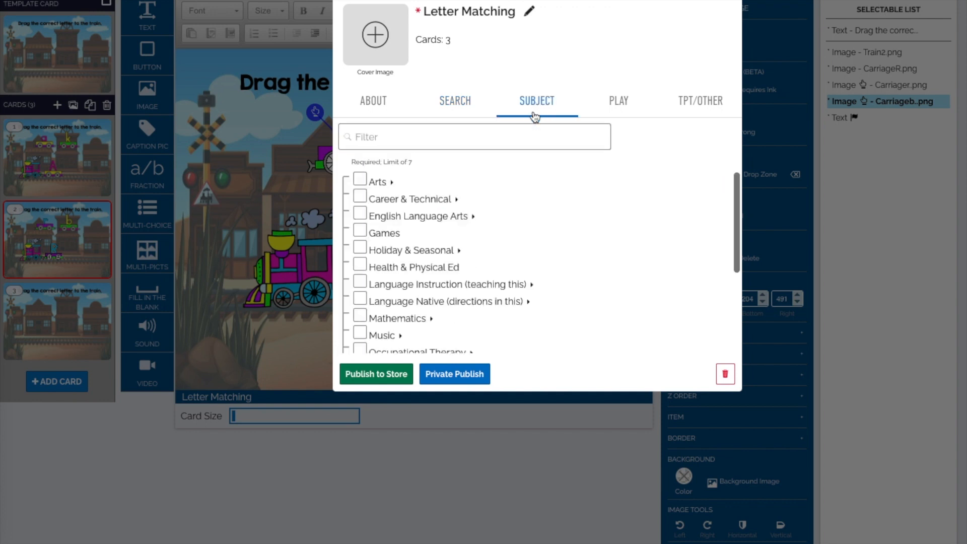
pyautogui.click(360, 212)
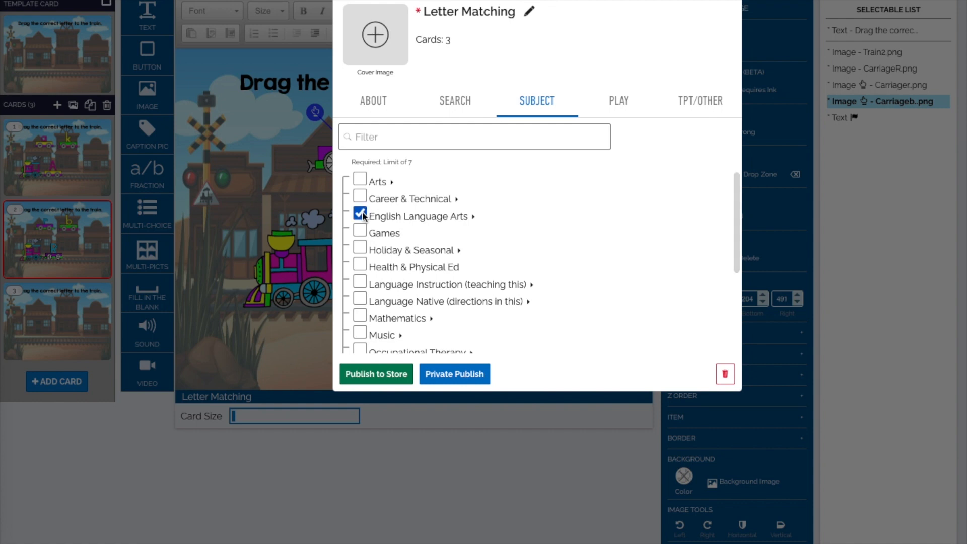
pyautogui.click(473, 218)
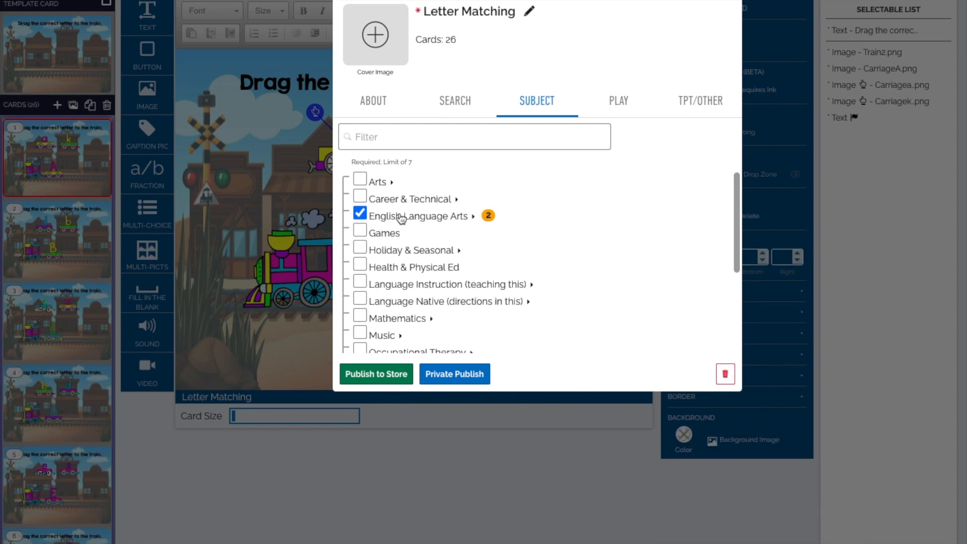
pyautogui.click(473, 217)
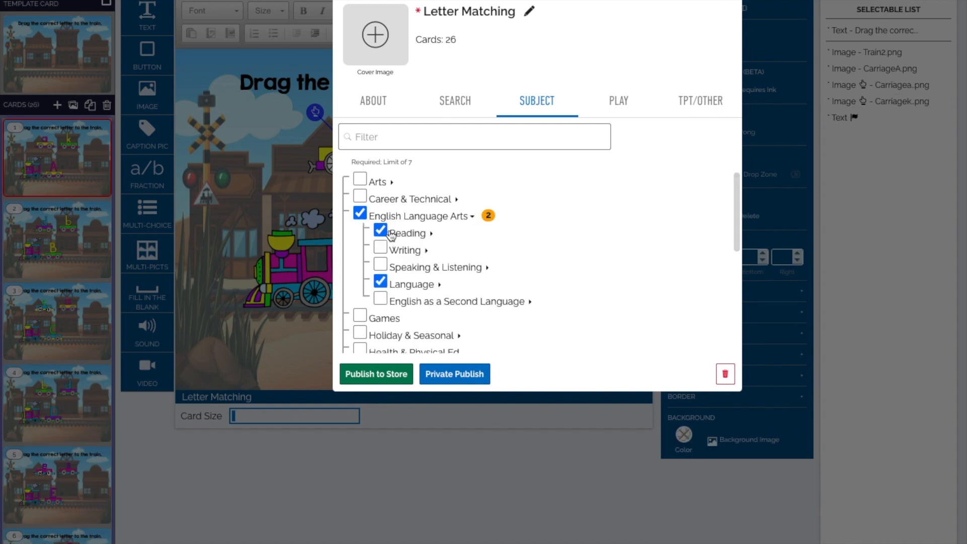
pyautogui.scroll(-3, 438, 312)
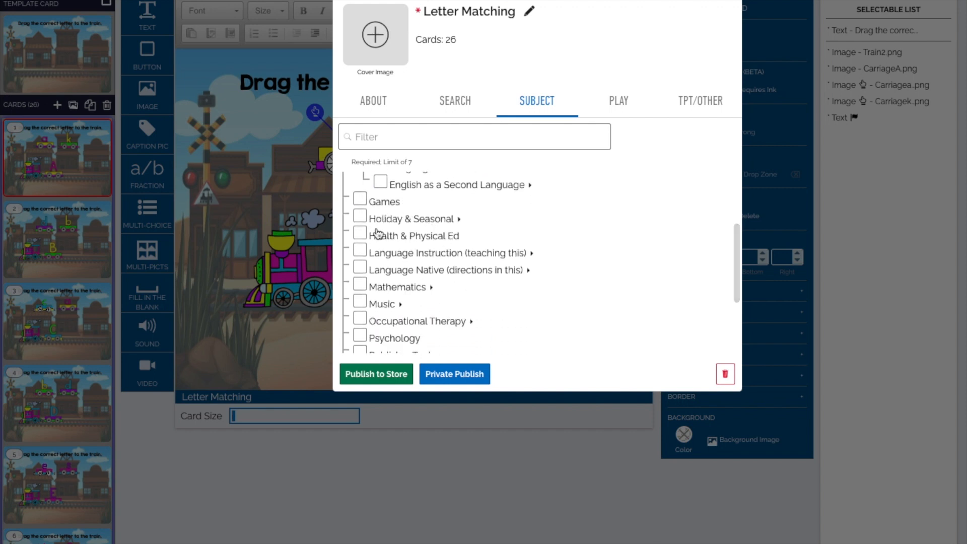
pyautogui.scroll(-3, 406, 330)
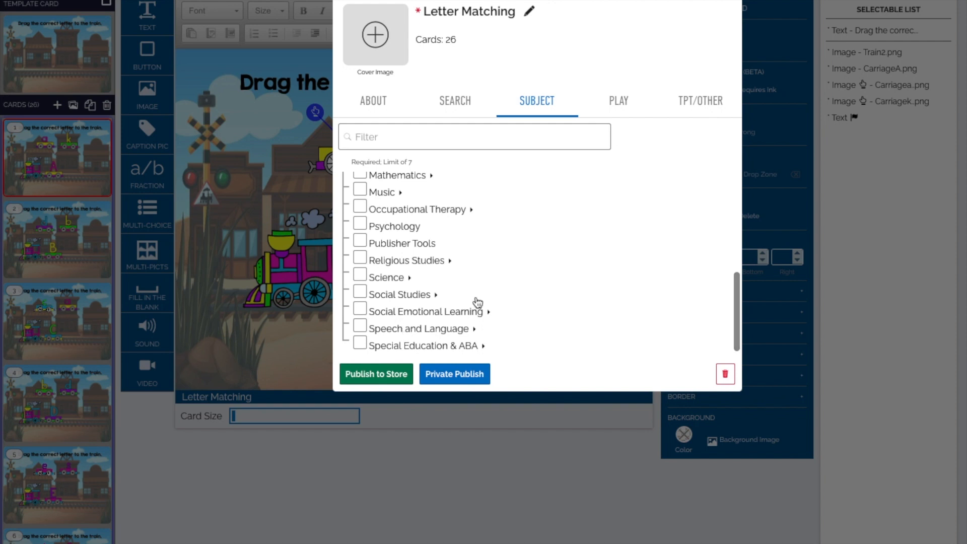
# Review the deck's play order settings and the option for listing it in other marketplaces, keeping the deck details open
pyautogui.click(621, 104)
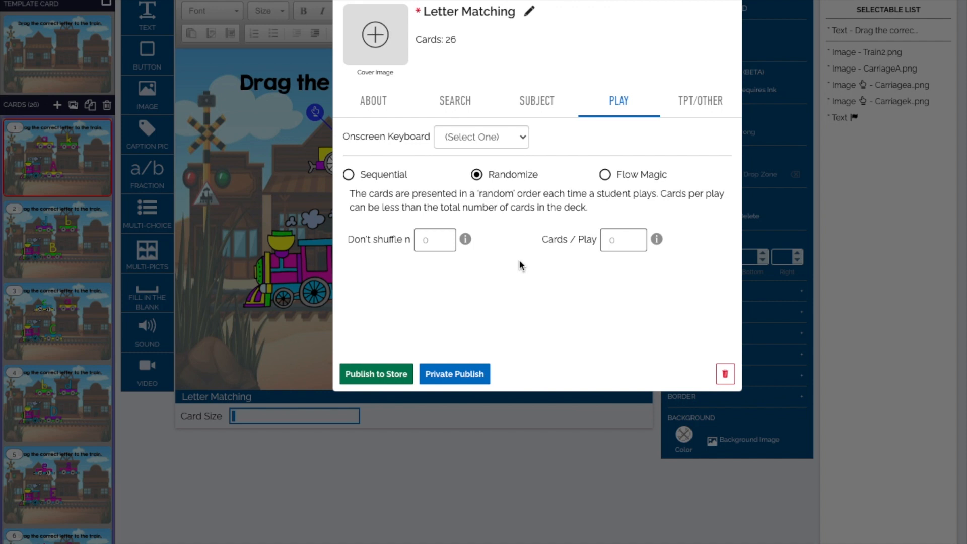
pyautogui.click(699, 103)
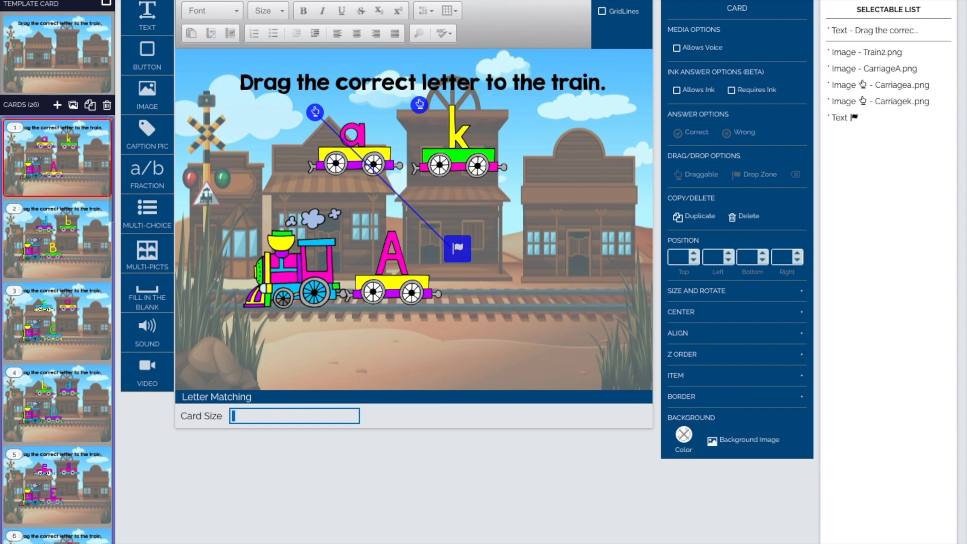
pyautogui.click(529, 1)
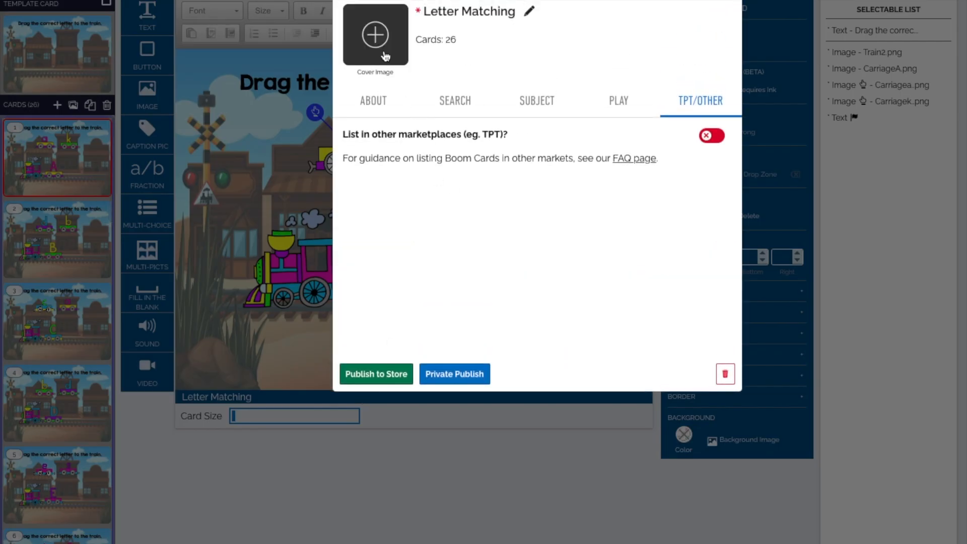